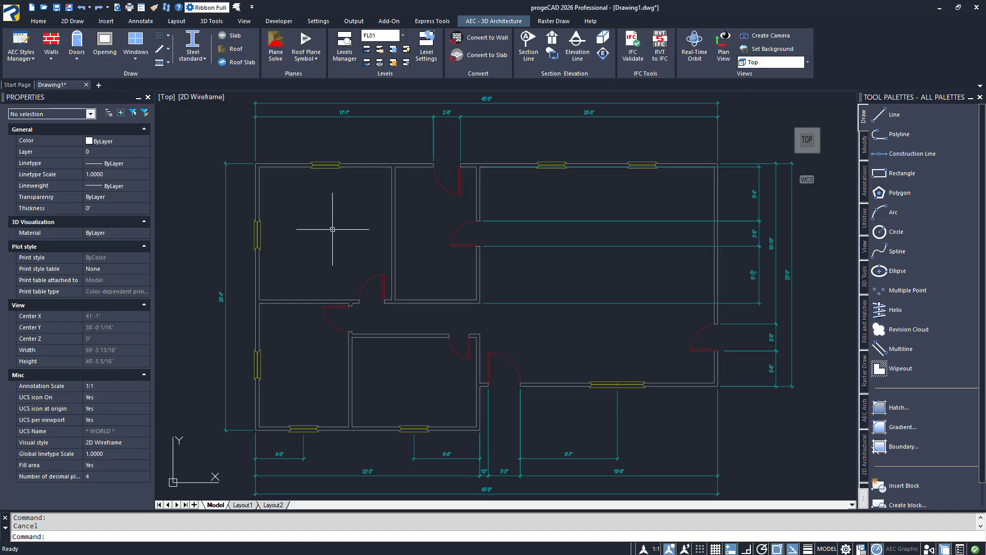
# Import the AEC - ENG - Imperial Styles Library in inches and create a floor slab with a new closed contour around the building's outer wall corners
pyautogui.click(240, 37)
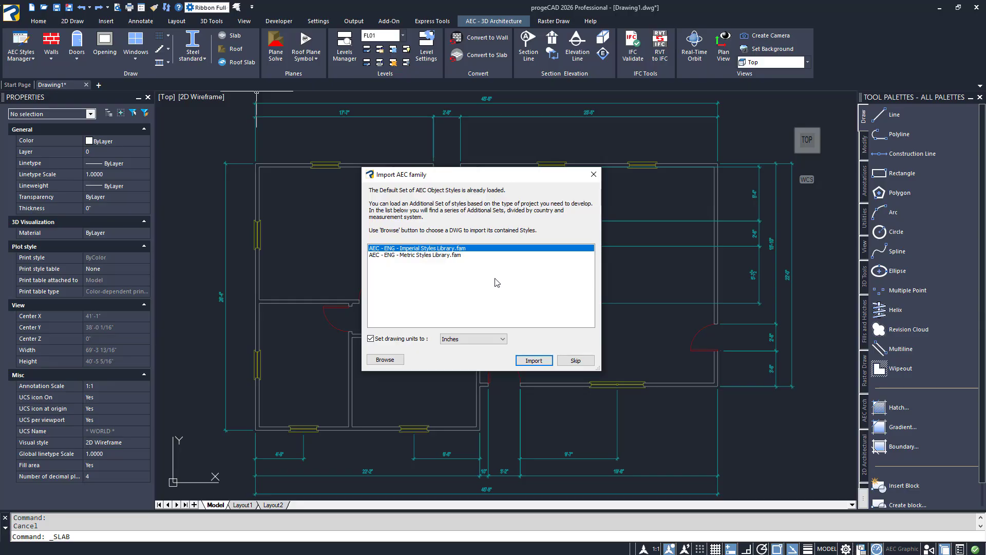
pyautogui.click(542, 360)
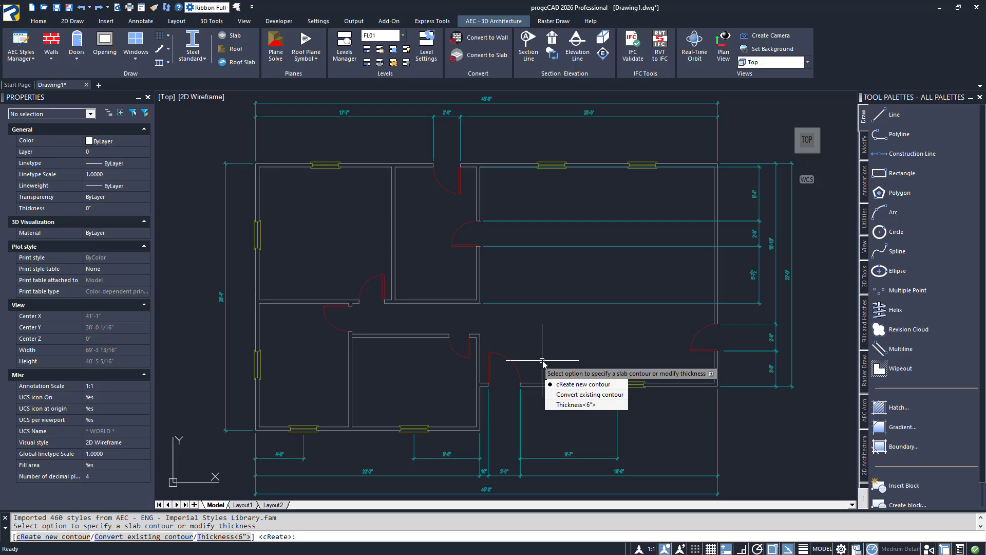
pyautogui.click(576, 389)
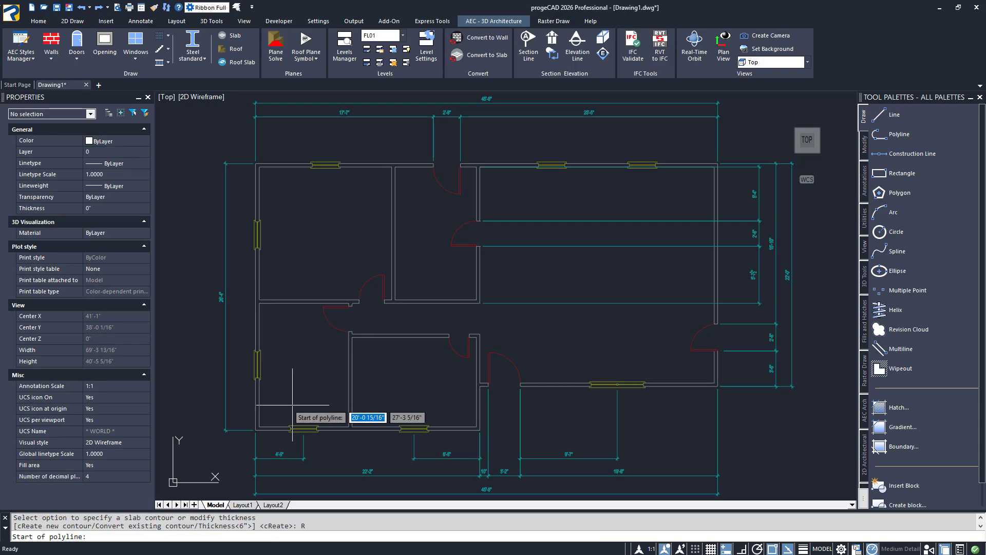
pyautogui.click(256, 430)
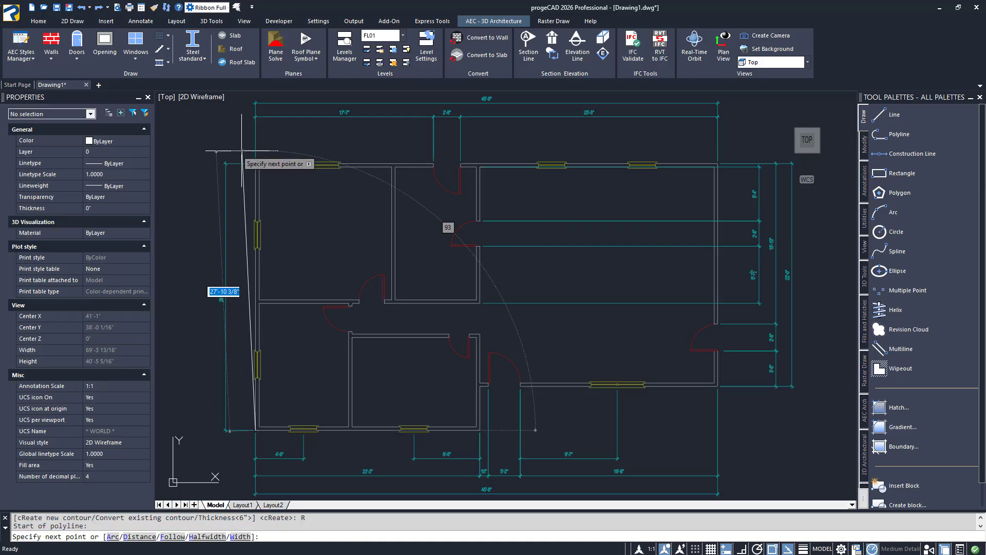
pyautogui.click(256, 164)
pyautogui.click(717, 164)
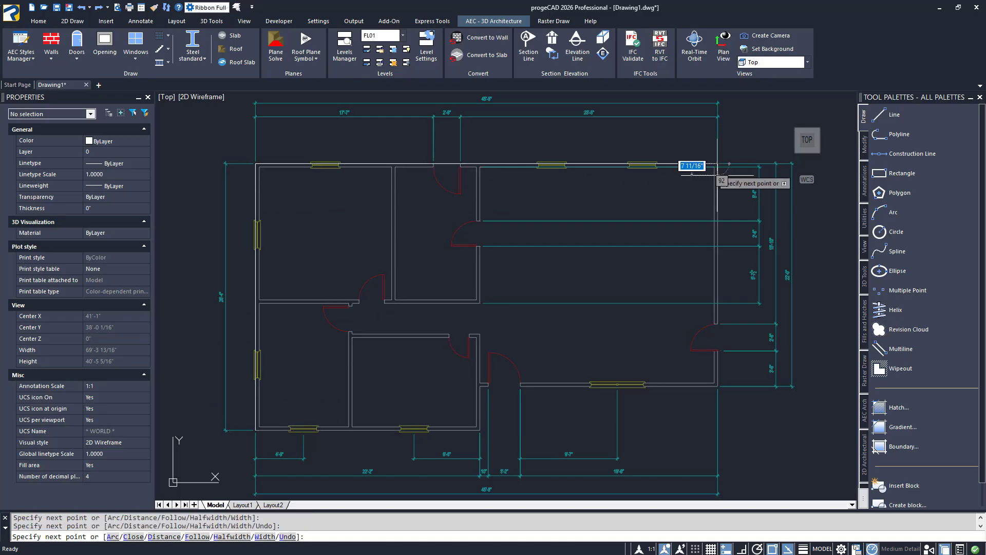
pyautogui.click(718, 384)
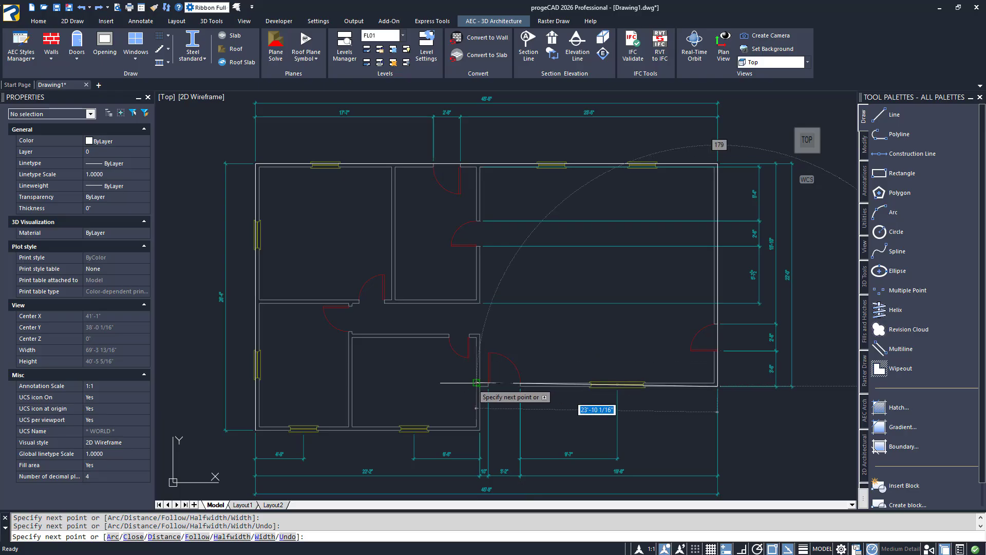
pyautogui.click(477, 383)
pyautogui.click(480, 429)
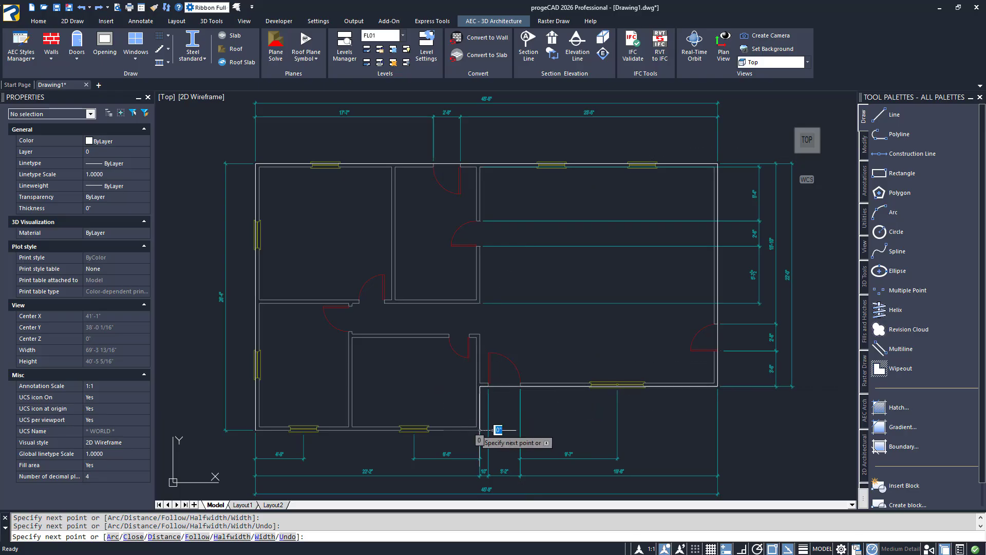
pyautogui.write('c')
pyautogui.press('Return')
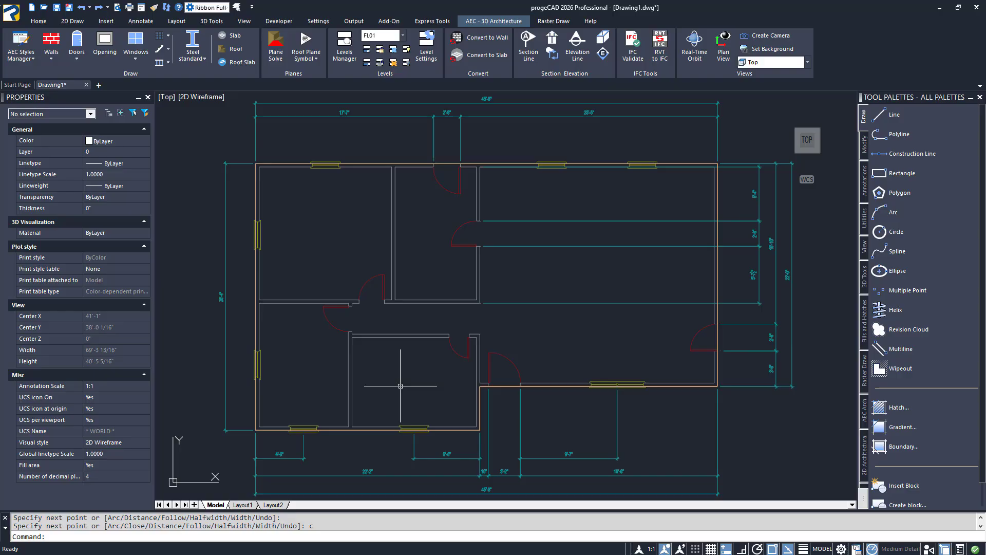
# View the slab's corner and thickness in SW Isometric with the Realistic visual style
pyautogui.click(797, 151)
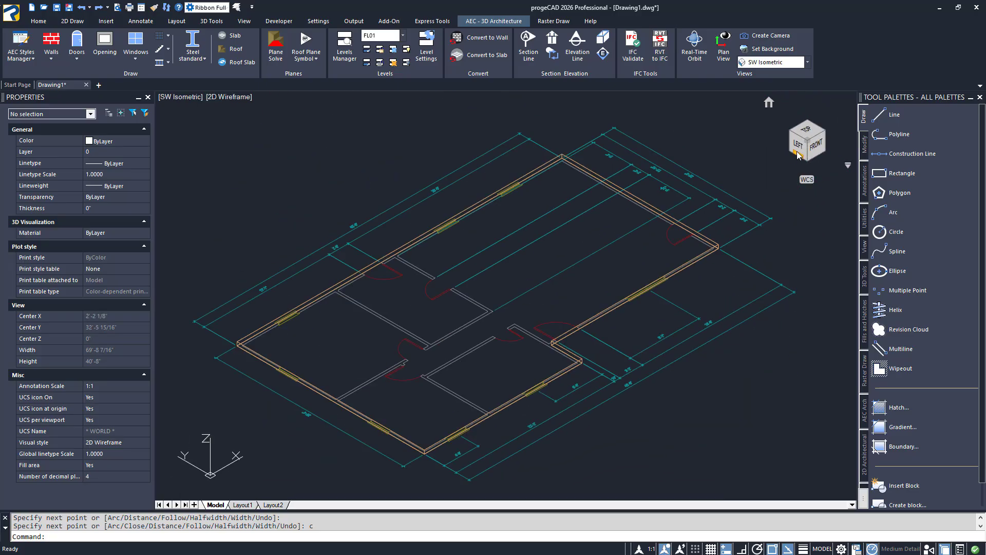
pyautogui.scroll(6, 423, 452)
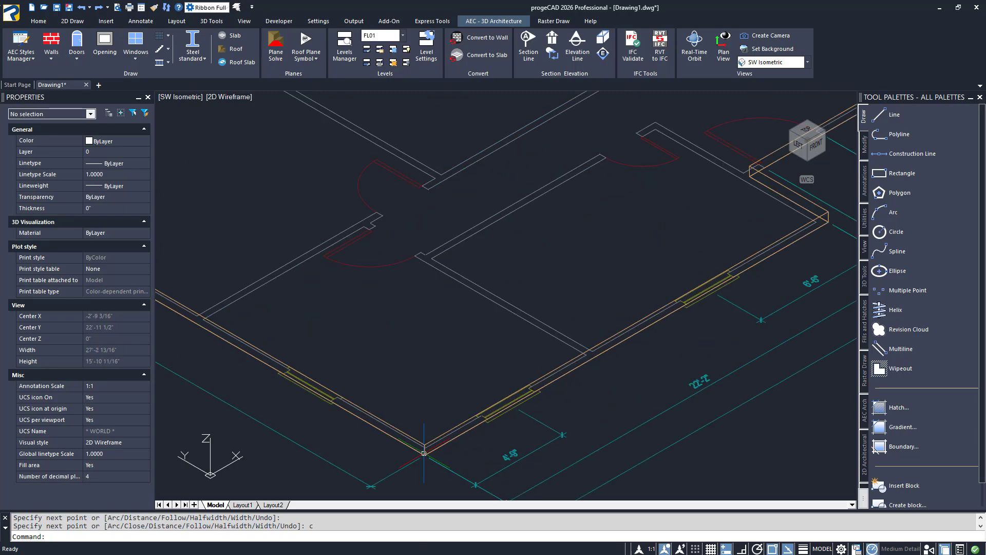
pyautogui.moveTo(439, 402); pyautogui.dragTo(496, 339, button='middle')
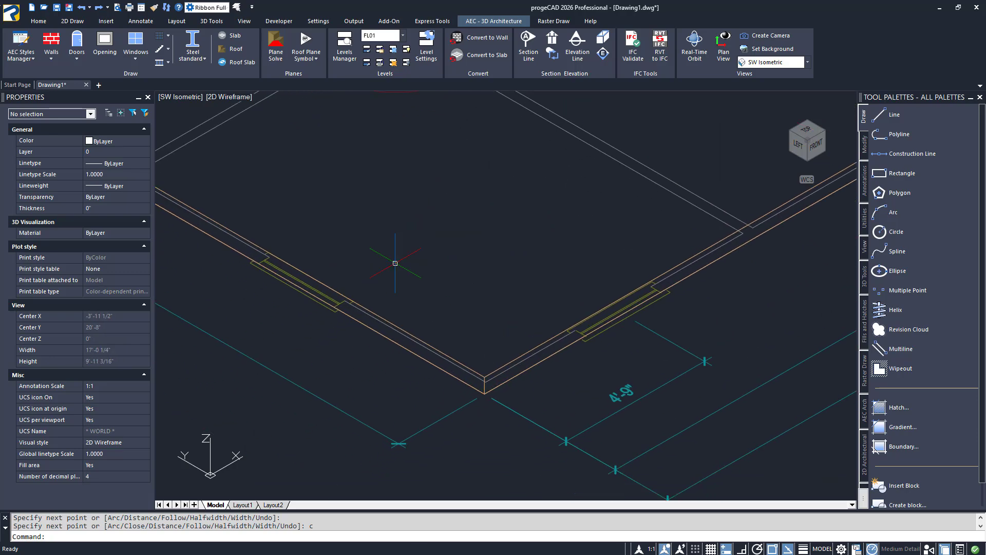
pyautogui.click(221, 100)
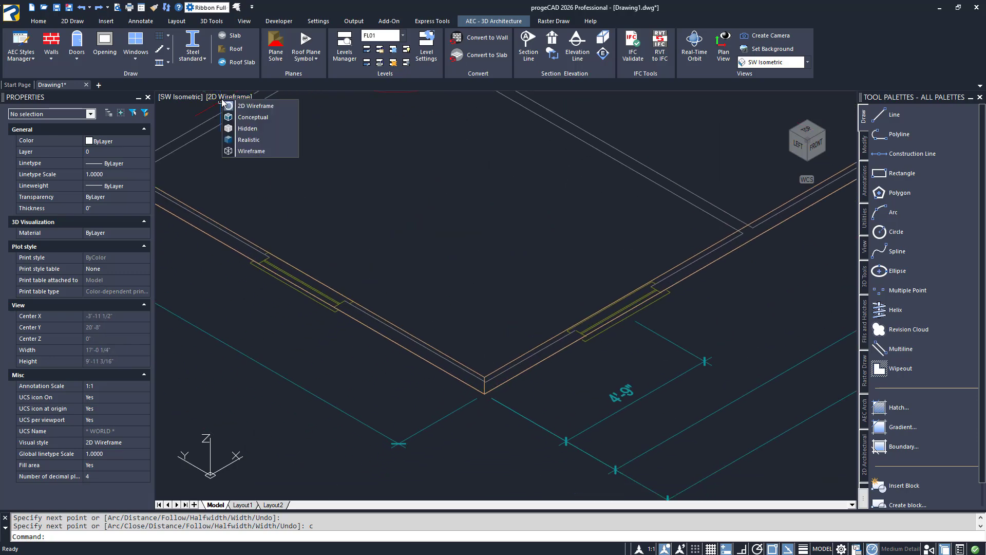
pyautogui.click(250, 140)
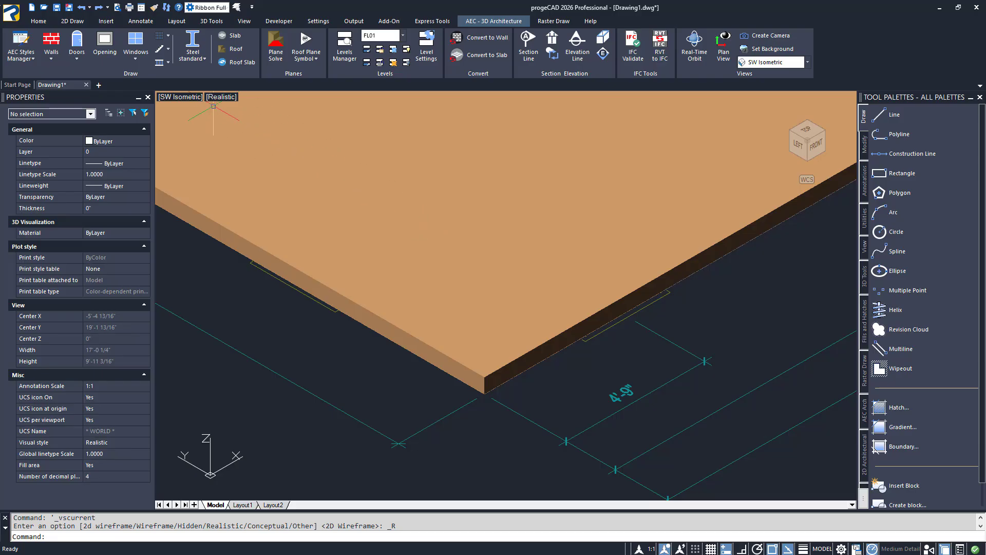
# Return the slab drawing to the Top view and the 2D Wireframe visual style
pyautogui.click(184, 98)
pyautogui.click(203, 119)
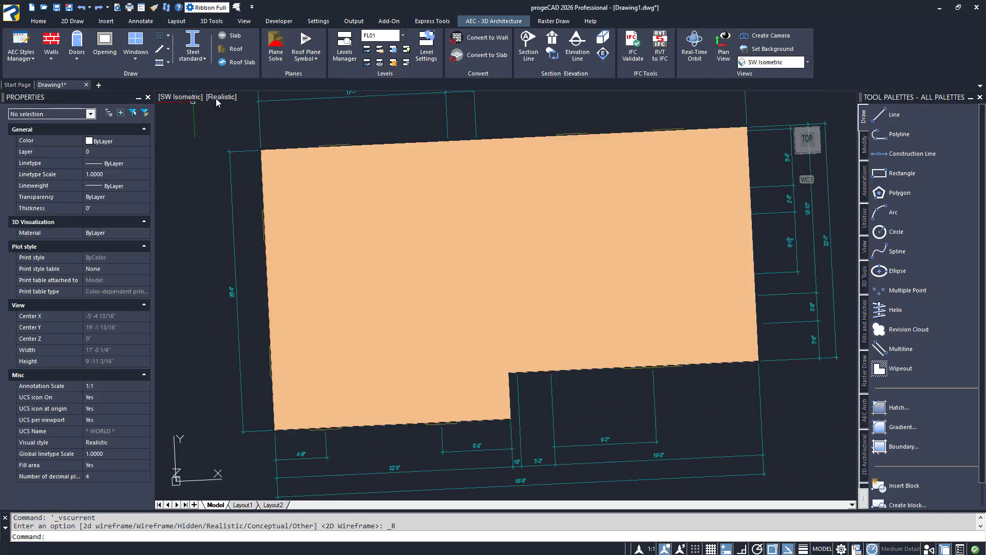
pyautogui.click(218, 97)
pyautogui.click(218, 106)
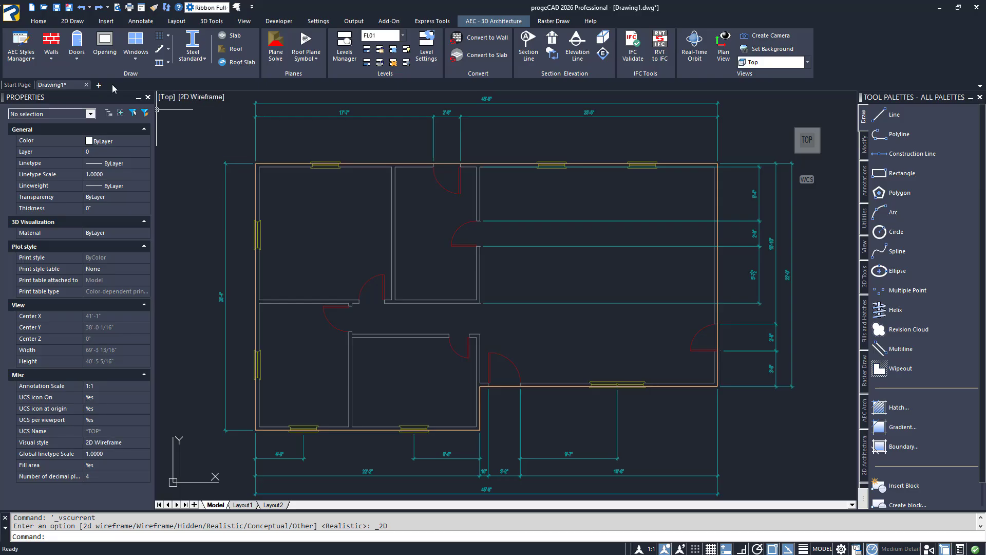
# Begin an Exterior style wall and set its justification to Left
pyautogui.click(51, 54)
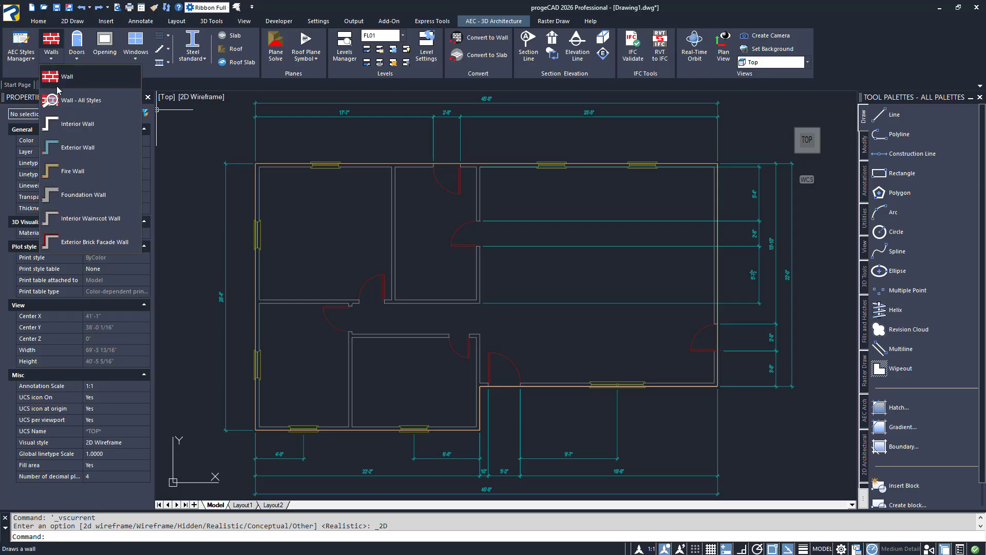
pyautogui.click(67, 147)
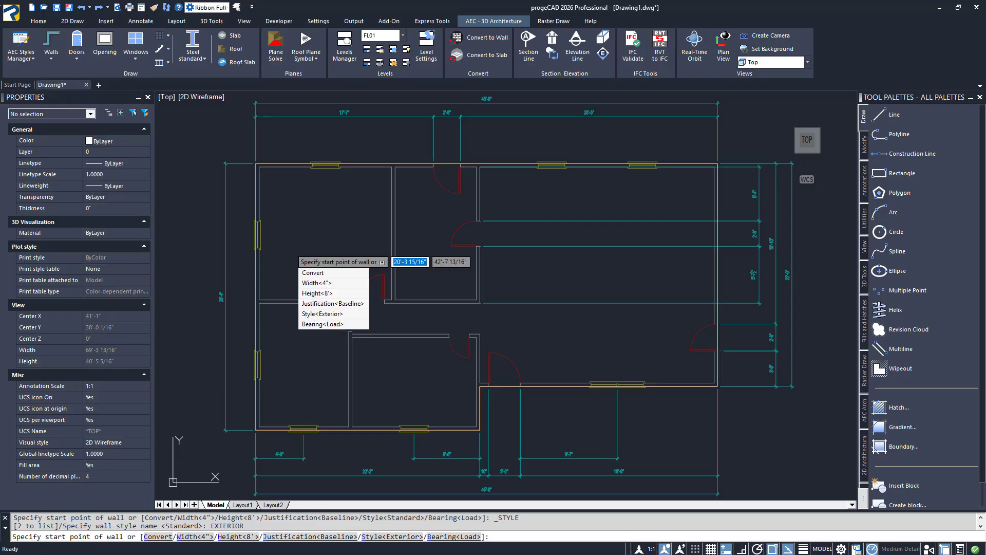
pyautogui.press('Down')
pyautogui.press('Down')
pyautogui.press('Down')
pyautogui.press('Down')
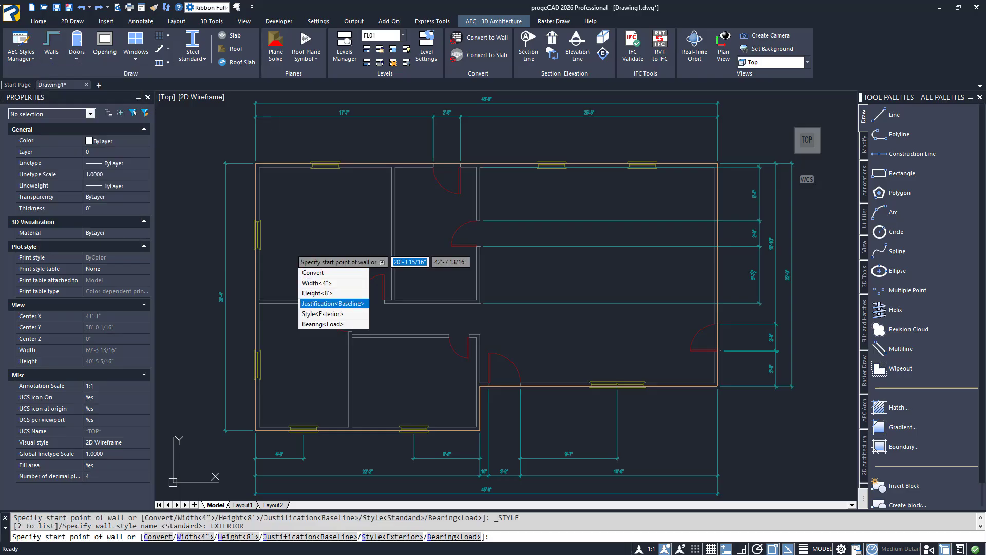
pyautogui.press('Return')
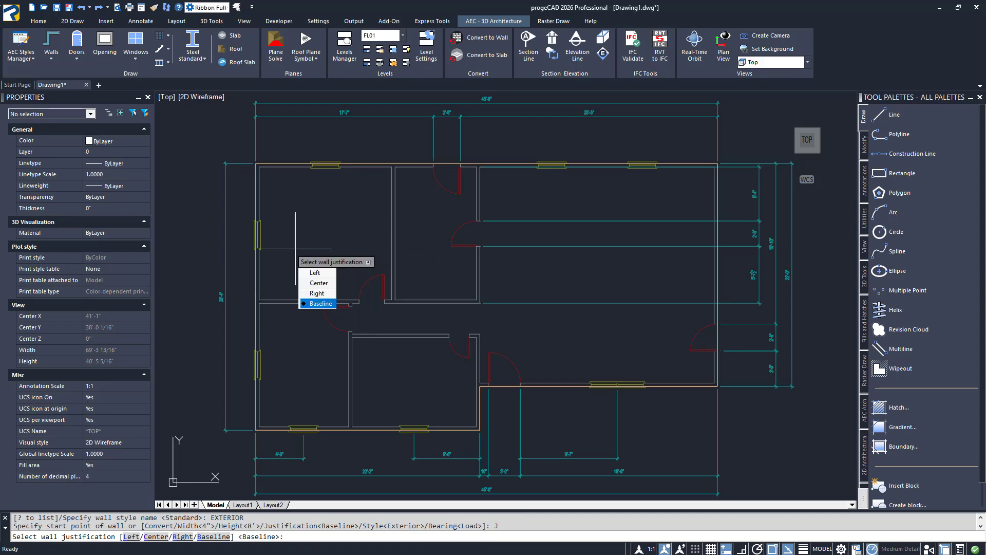
pyautogui.click(312, 272)
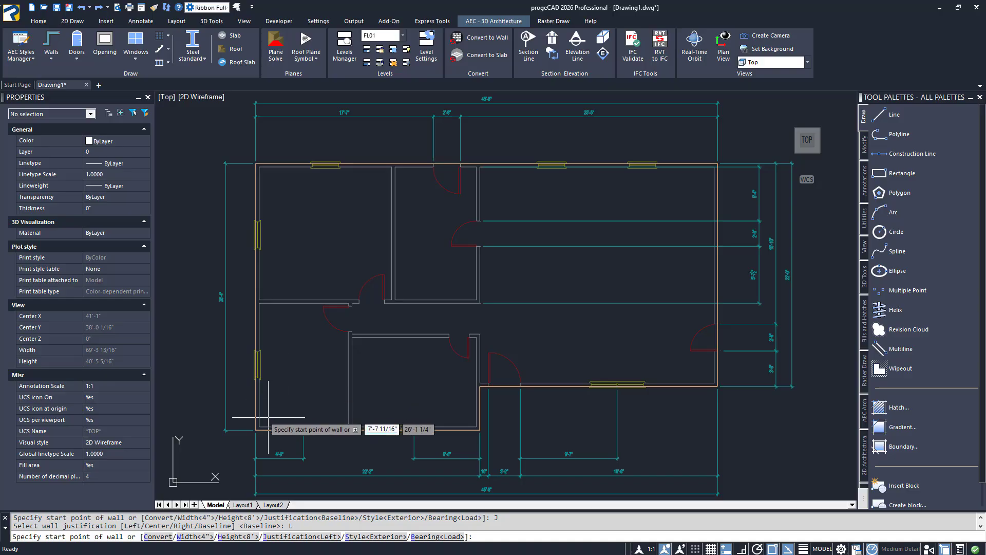
# Draw the exterior walls through all six outer corners of the floor plan, starting at the southwest corner, and close the loop
pyautogui.click(255, 429)
pyautogui.click(256, 164)
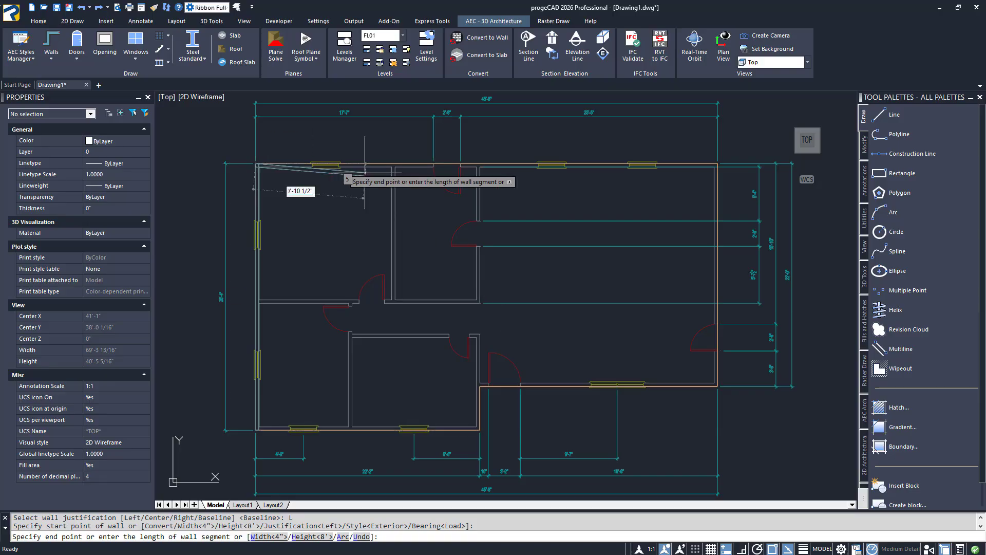
pyautogui.click(716, 164)
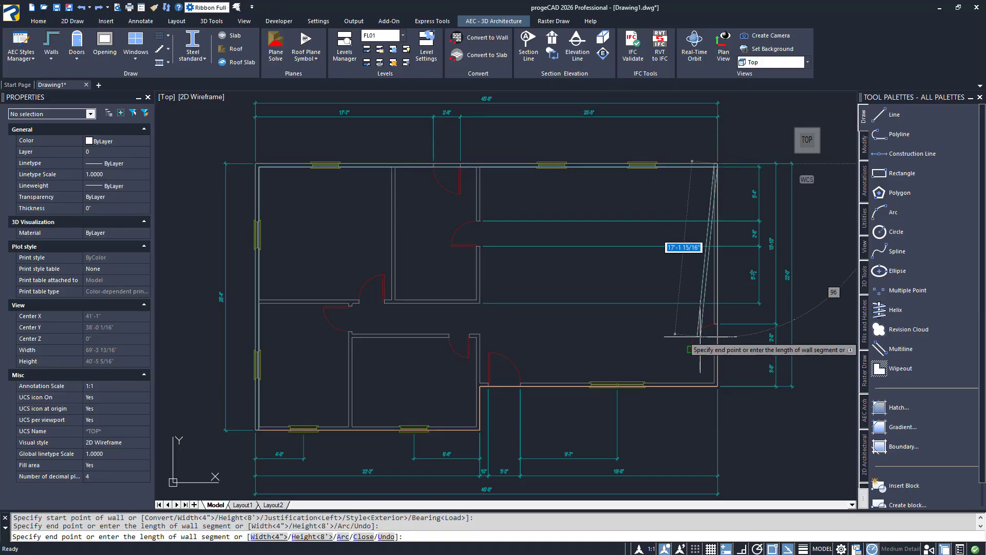
pyautogui.click(717, 386)
pyautogui.click(480, 385)
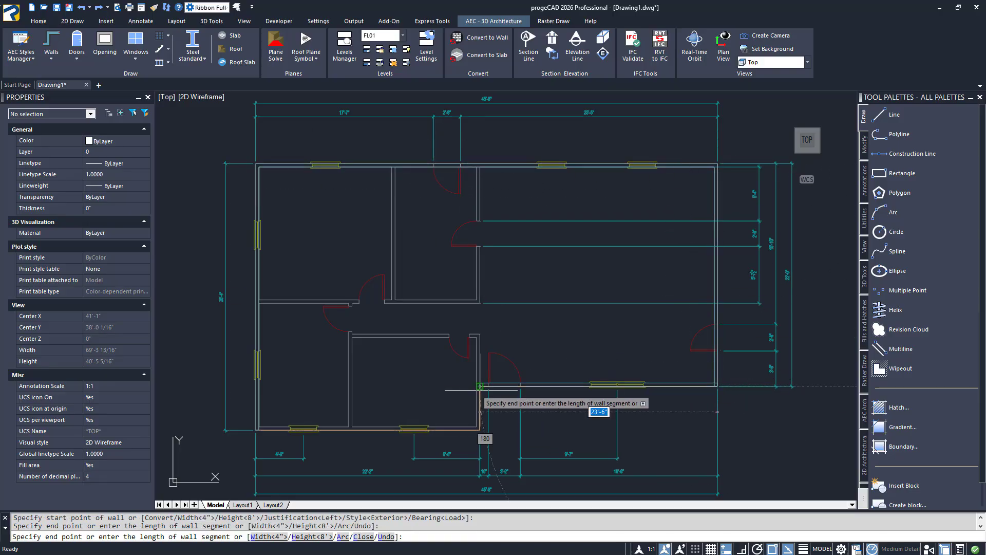
pyautogui.click(479, 430)
pyautogui.write('c')
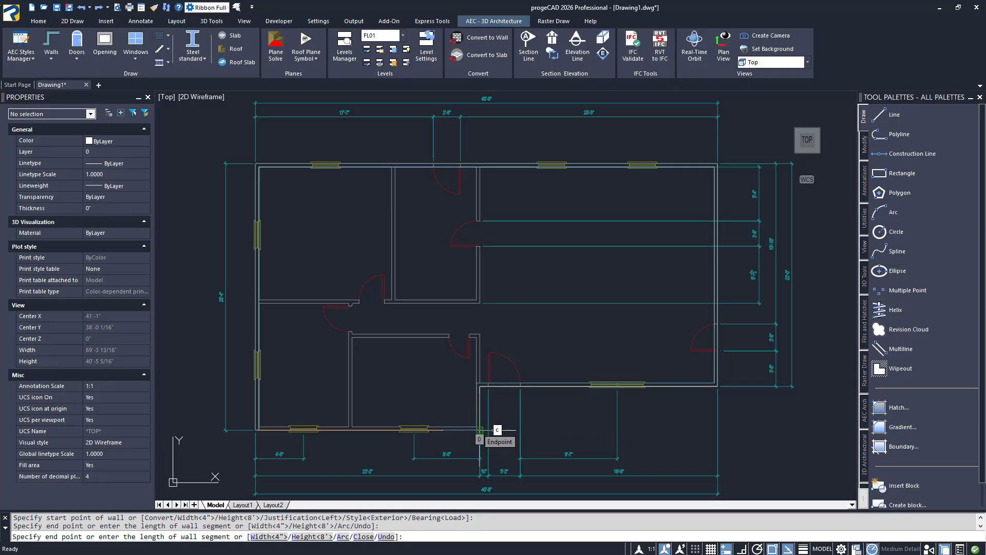
pyautogui.press('Return')
# Show the exterior walls on the slab in SW Isometric view with the Realistic visual style
pyautogui.click(214, 97)
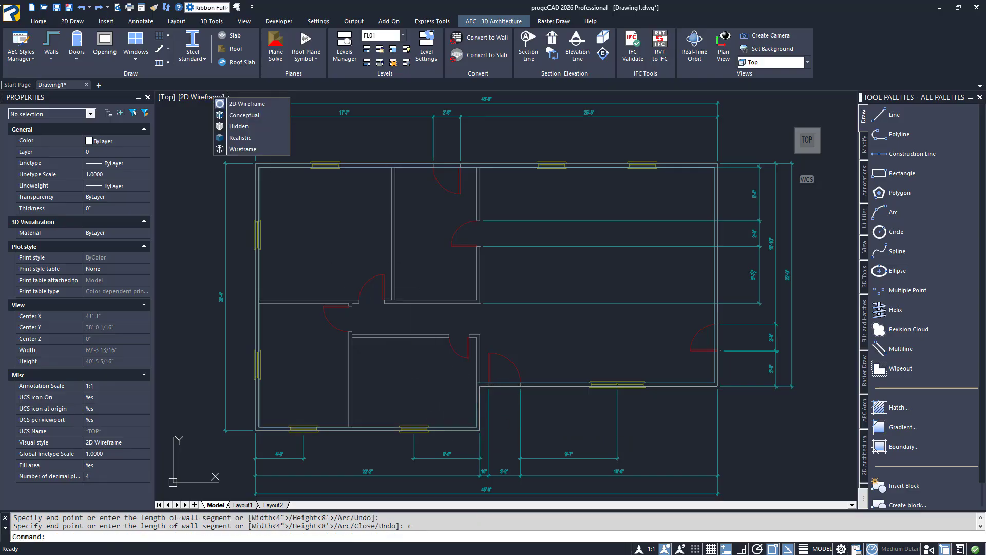
pyautogui.click(240, 137)
pyautogui.click(166, 97)
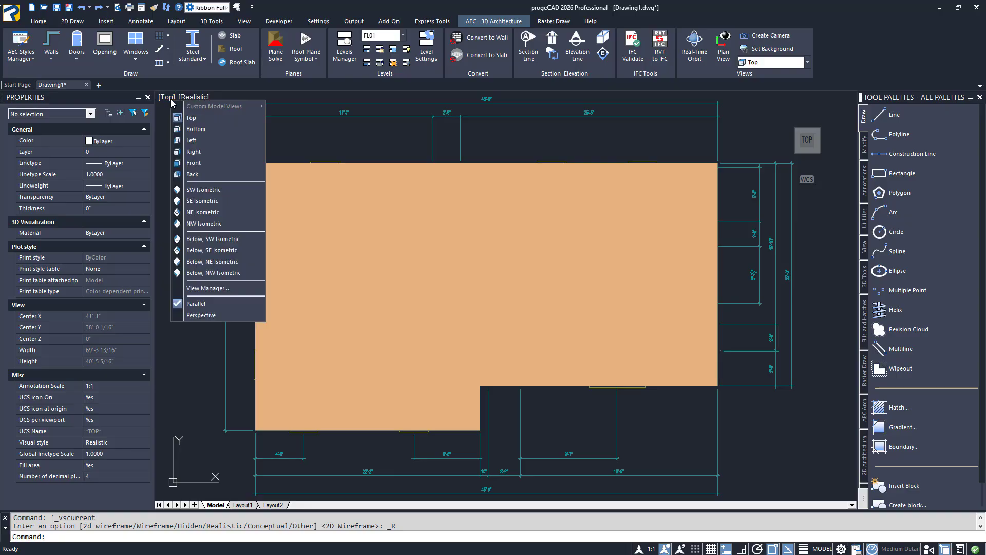
pyautogui.click(201, 190)
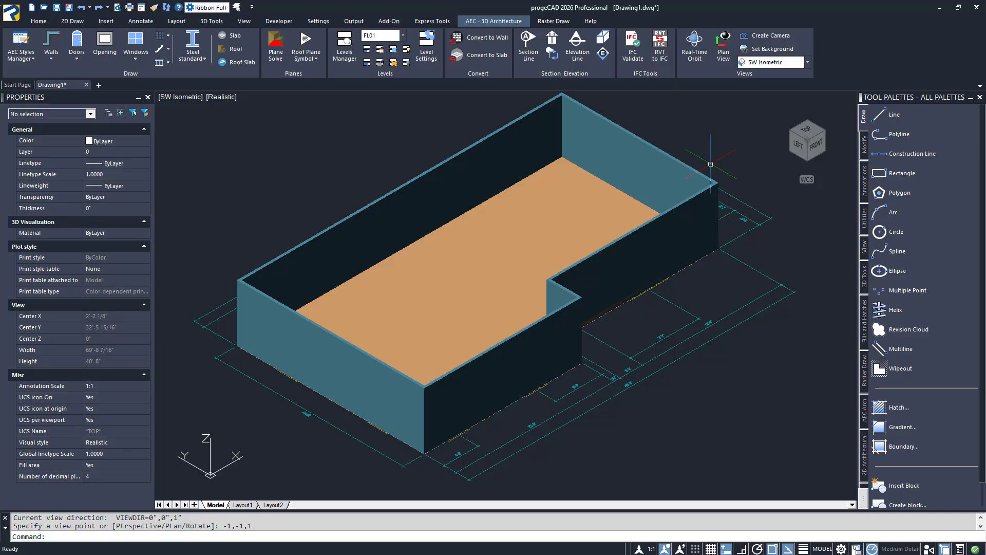
# Bring back the Top view in 2D Wireframe to see the floor plan lines
pyautogui.click(811, 135)
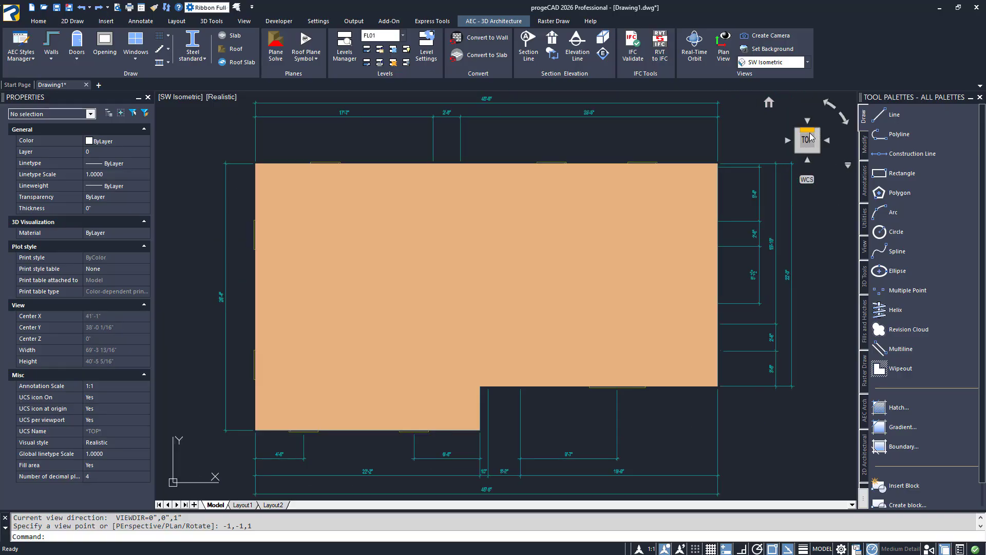
pyautogui.click(193, 102)
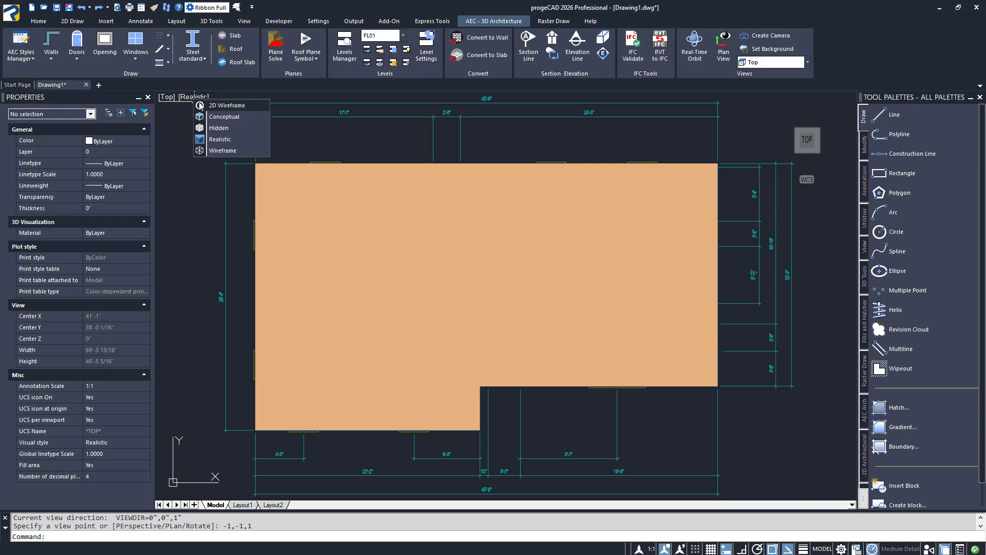
pyautogui.click(215, 106)
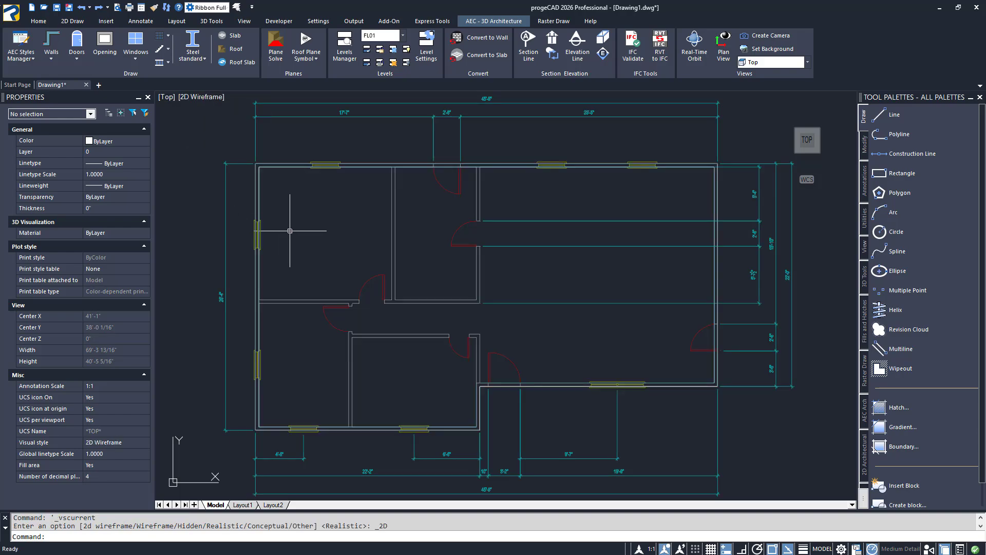
# Draw Interior style walls over the floor plan's partition lines, running from the west wall to the central corner and up to the north wall
pyautogui.click(51, 56)
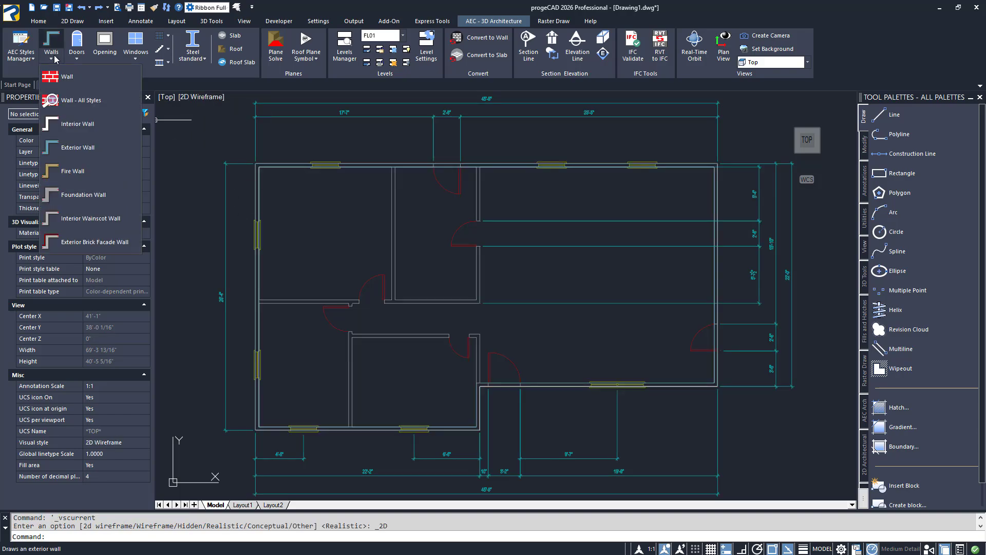
pyautogui.click(77, 124)
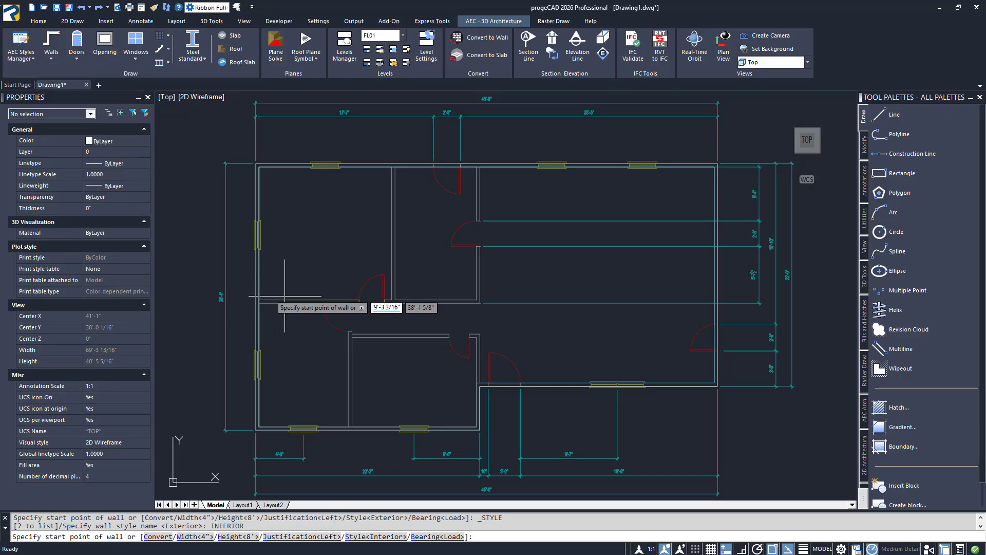
pyautogui.scroll(2, 345, 264)
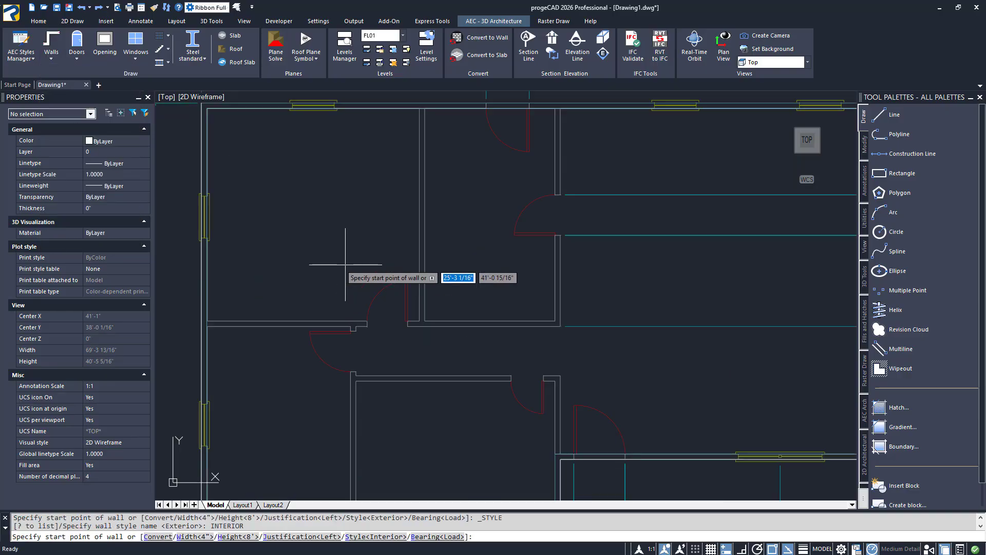
pyautogui.click(207, 322)
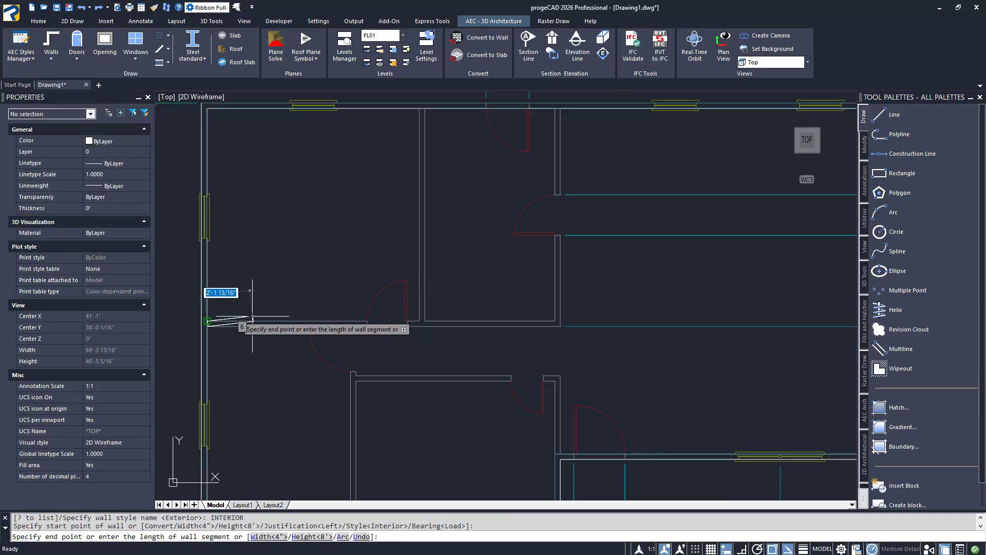
pyautogui.click(554, 322)
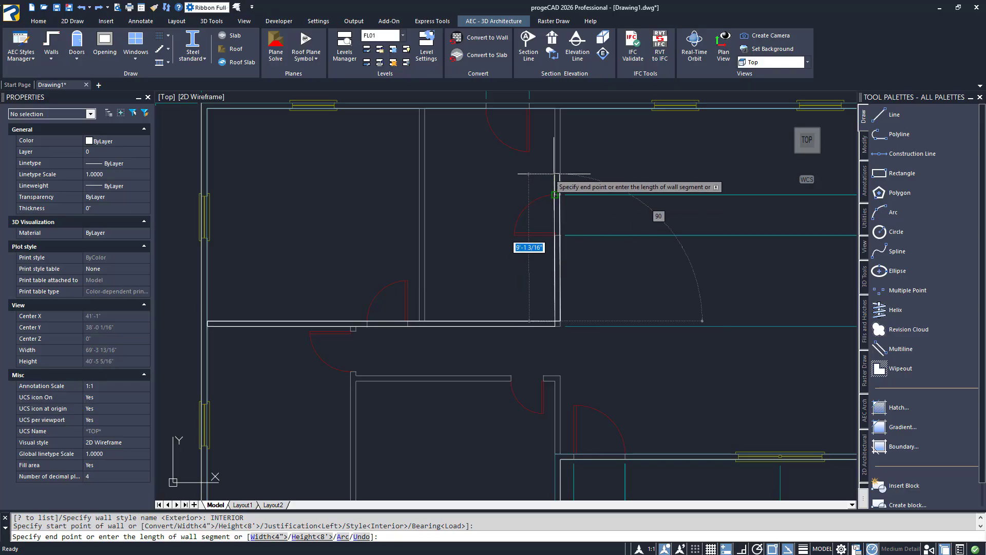
pyautogui.click(556, 109)
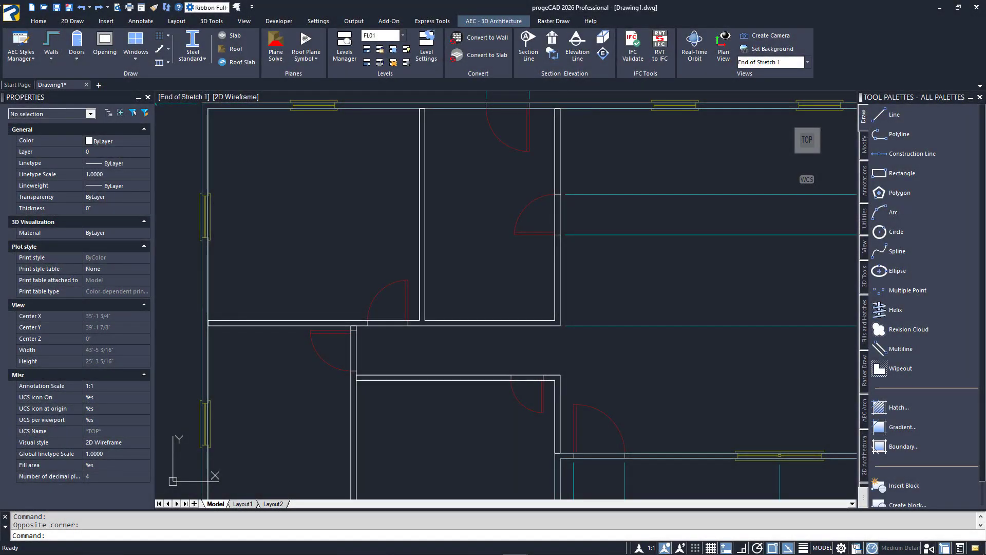
# Show the interior and exterior walls in SE Isometric view with the Realistic visual style
pyautogui.scroll(-2, 553, 109)
pyautogui.click(236, 97)
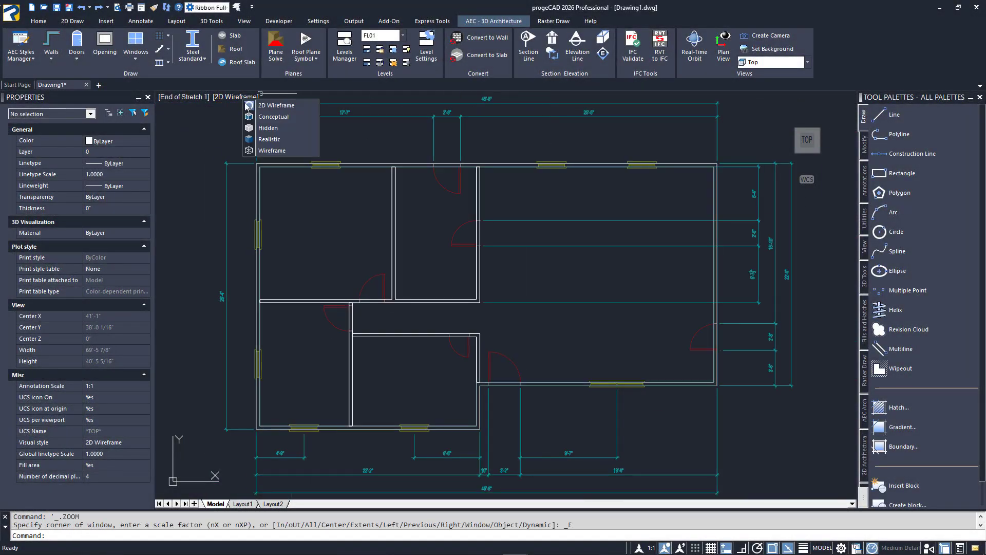
pyautogui.click(262, 139)
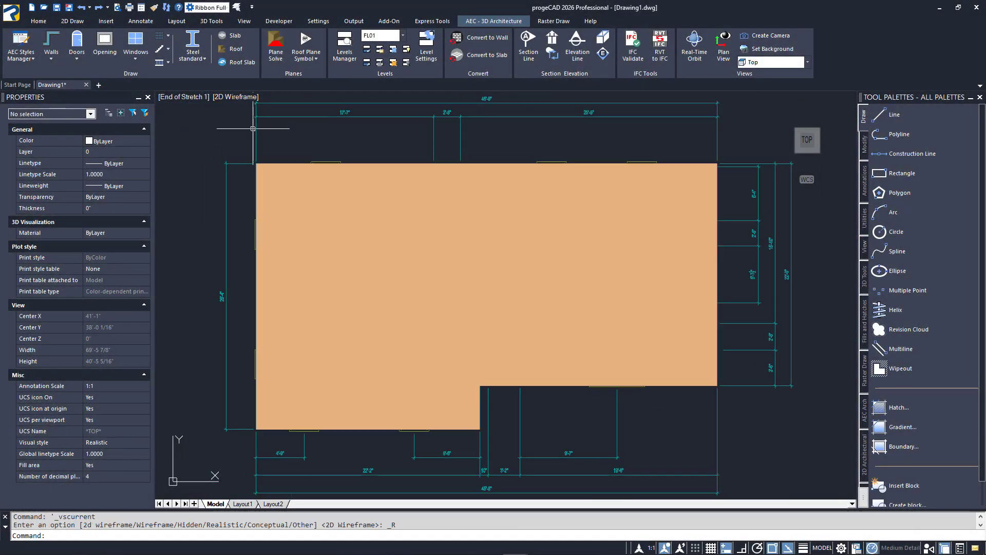
pyautogui.click(170, 101)
pyautogui.click(233, 198)
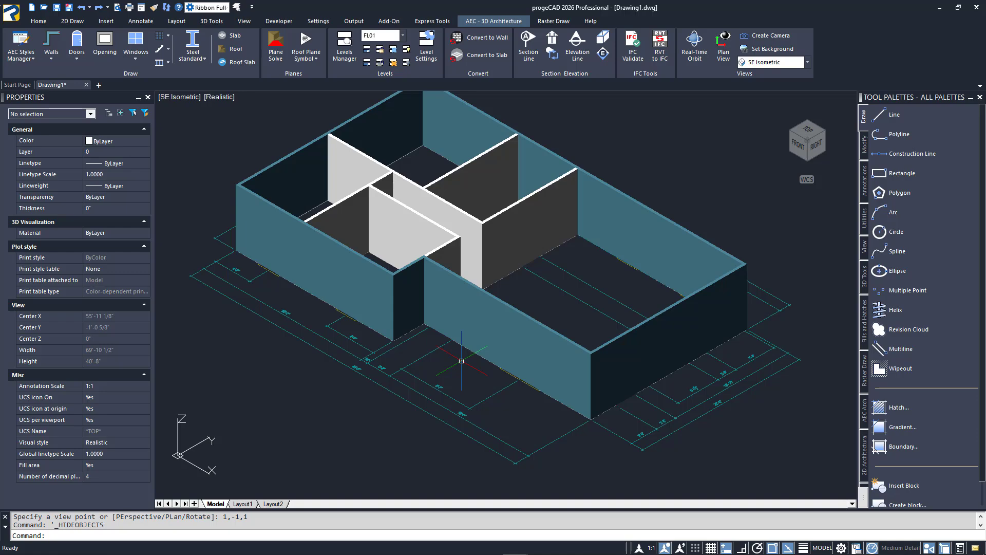
# Unload all external references with -XREF to hide the 2D floor plan
pyautogui.write('-XREF')
pyautogui.press('Return')
pyautogui.press('Up')
pyautogui.press('Up')
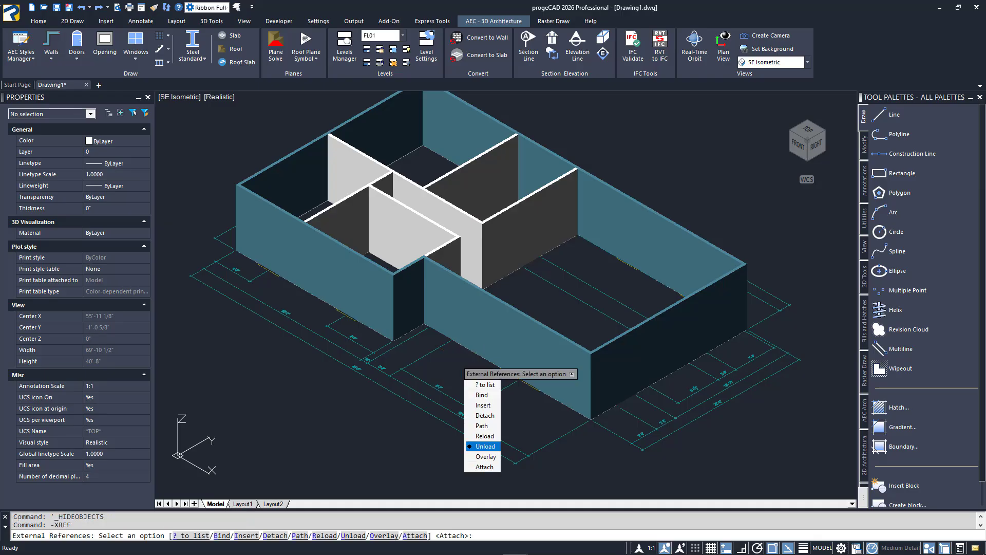
pyautogui.press('Return')
pyautogui.write('*')
pyautogui.press('Return')
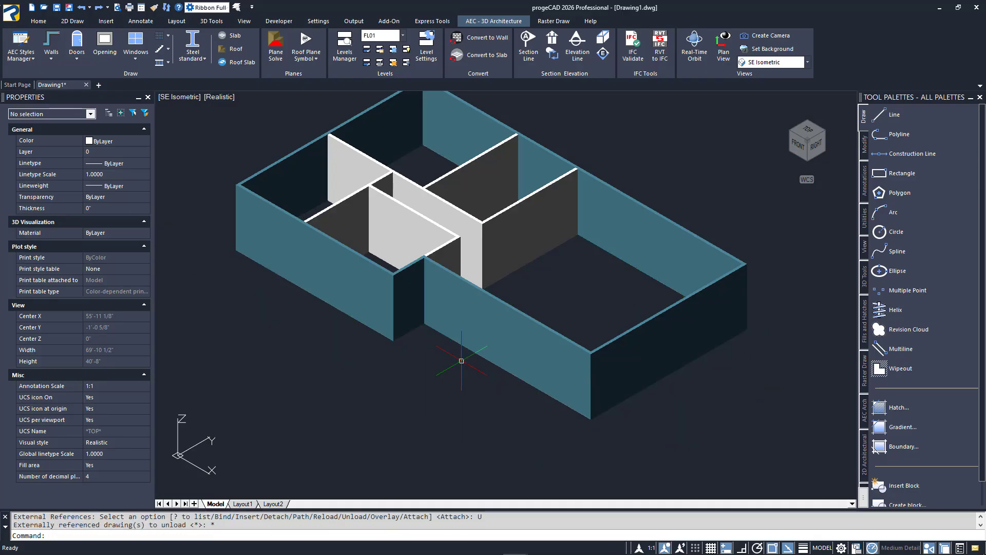
# Set the style of all six exterior walls to Stud-4 Air-2 Sheathing-.5 Brick-3.625
pyautogui.moveTo(461, 361); pyautogui.dragTo(459, 413, button='middle')
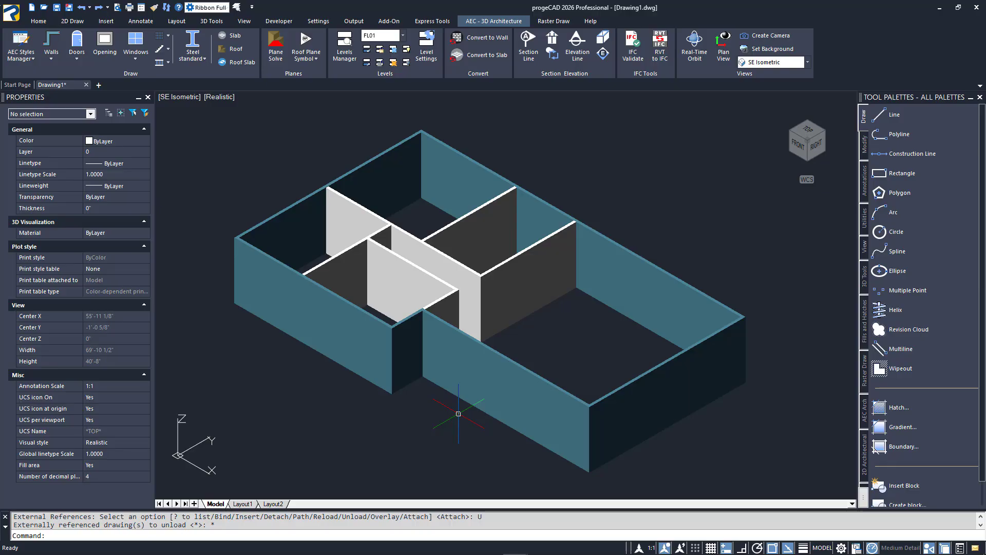
pyautogui.click(755, 260)
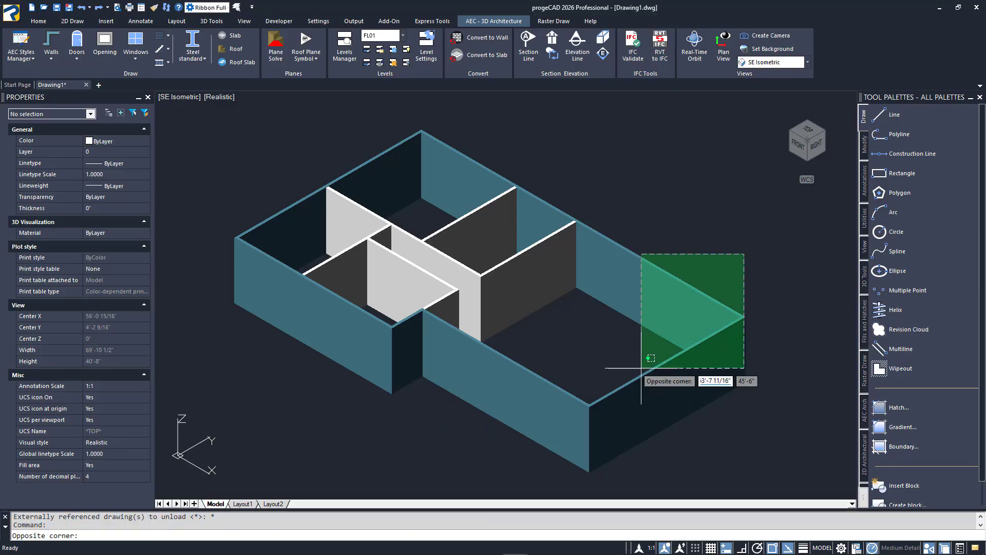
pyautogui.click(643, 360)
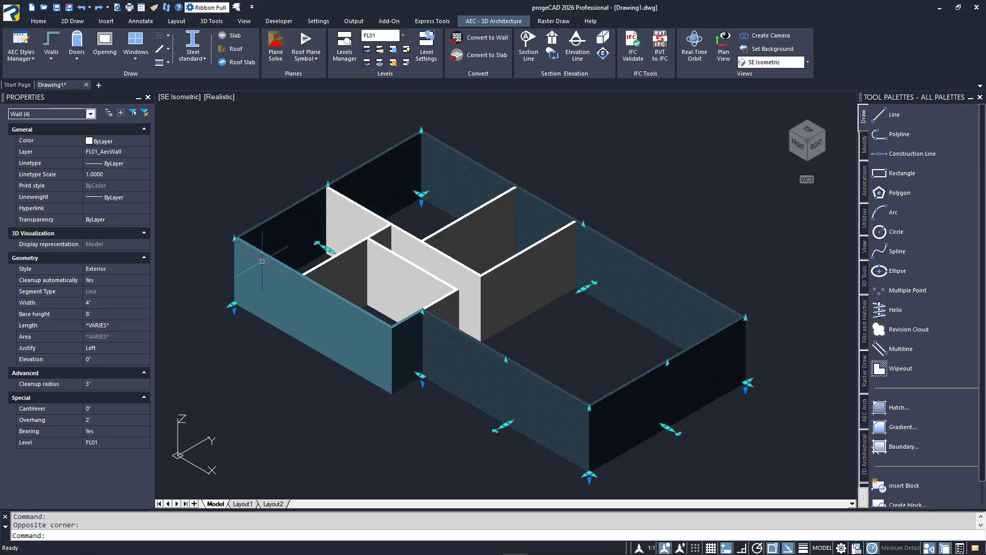
pyautogui.click(257, 311)
pyautogui.click(418, 386)
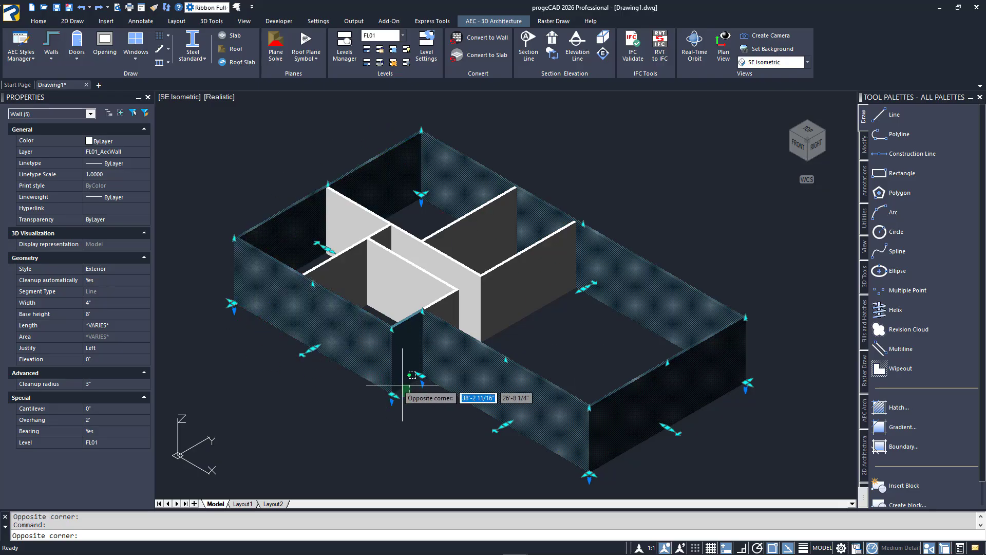
pyautogui.click(395, 434)
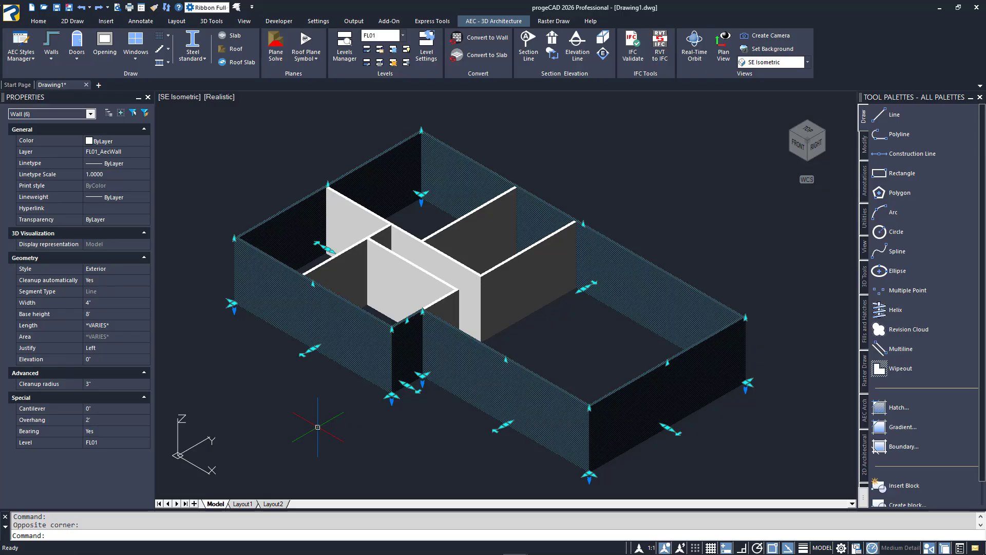
pyautogui.click(143, 270)
pyautogui.click(145, 269)
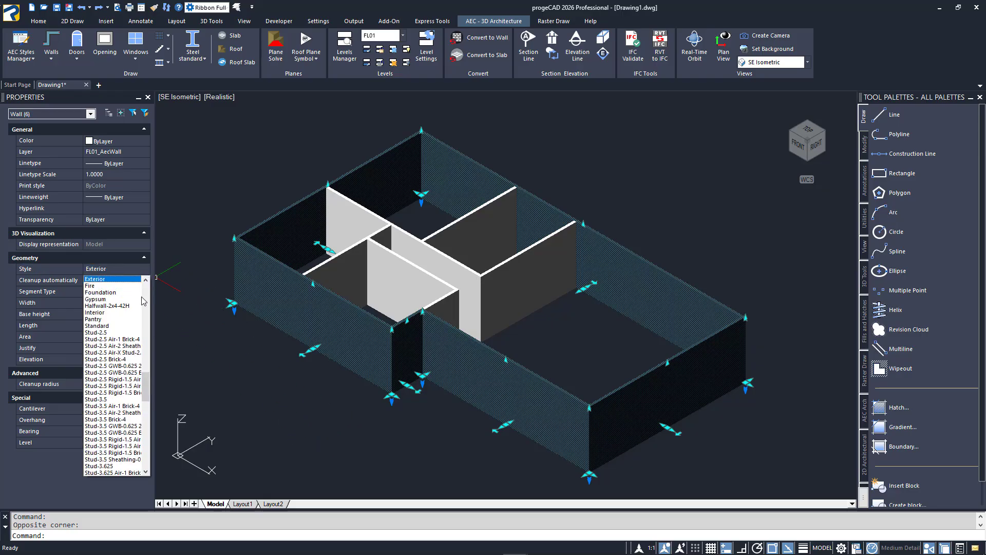
pyautogui.scroll(-5, 137, 344)
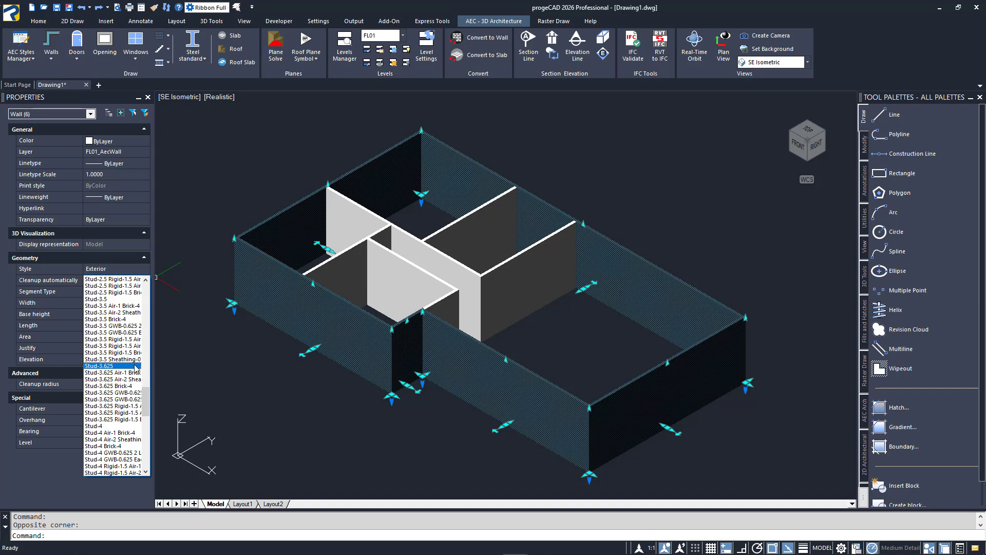
pyautogui.click(126, 441)
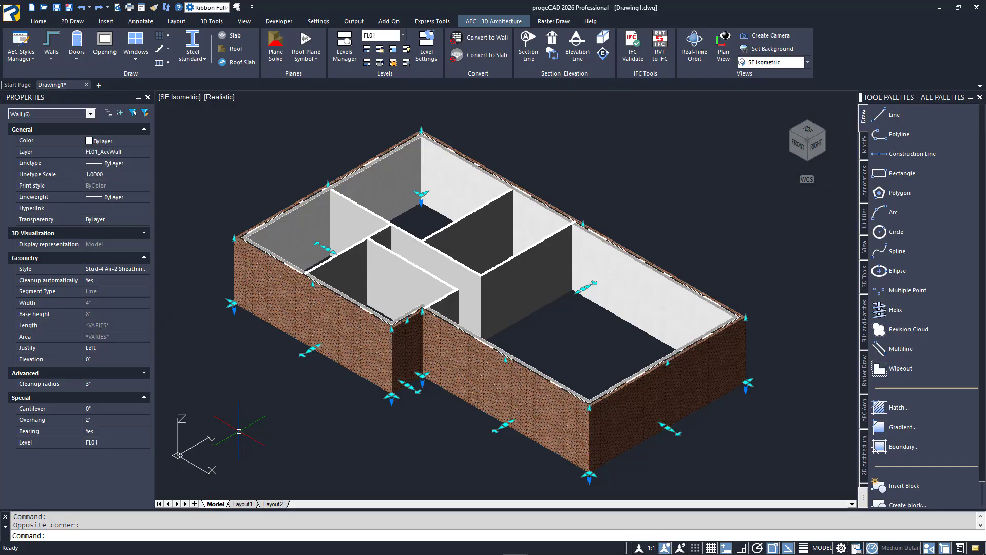
# Preview the deselected brick walls' corner in the Low Detail display configuration and restore Medium Detail
pyautogui.scroll(5, 587, 434)
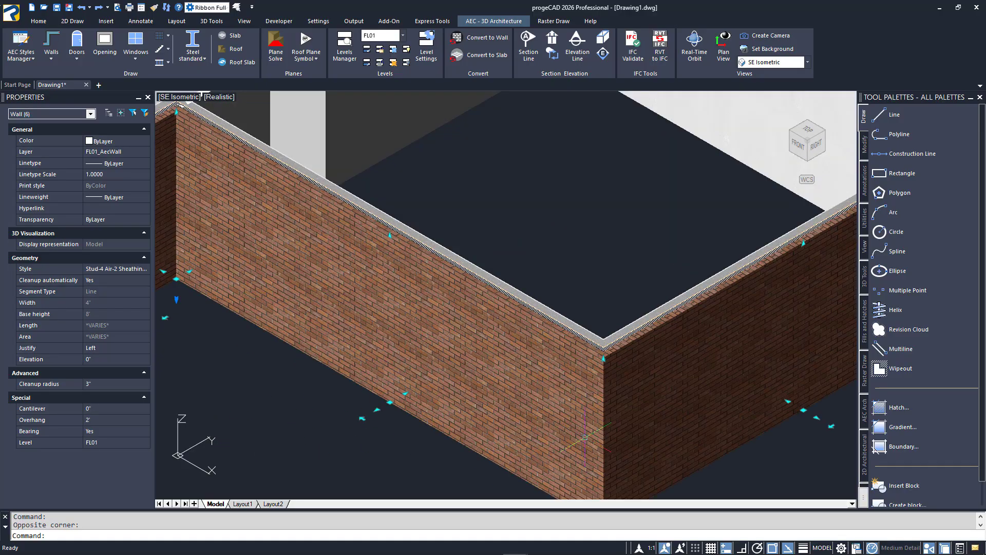
pyautogui.moveTo(586, 435); pyautogui.dragTo(524, 346, button='middle')
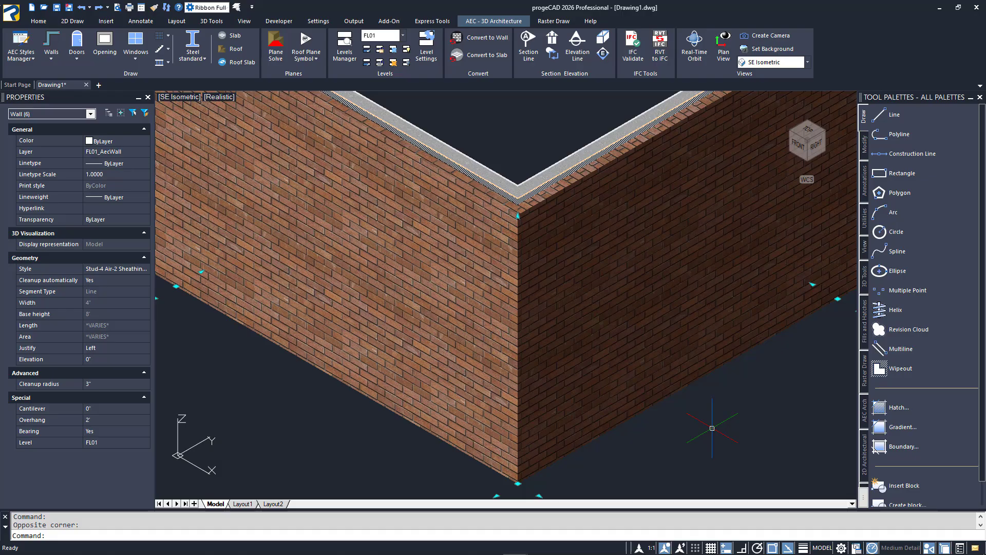
pyautogui.press('Escape')
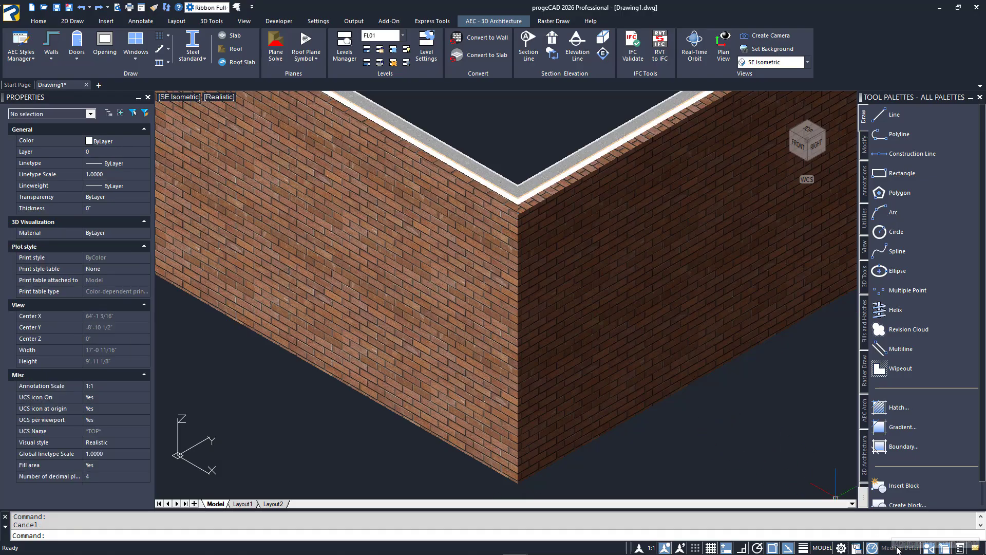
pyautogui.click(898, 549)
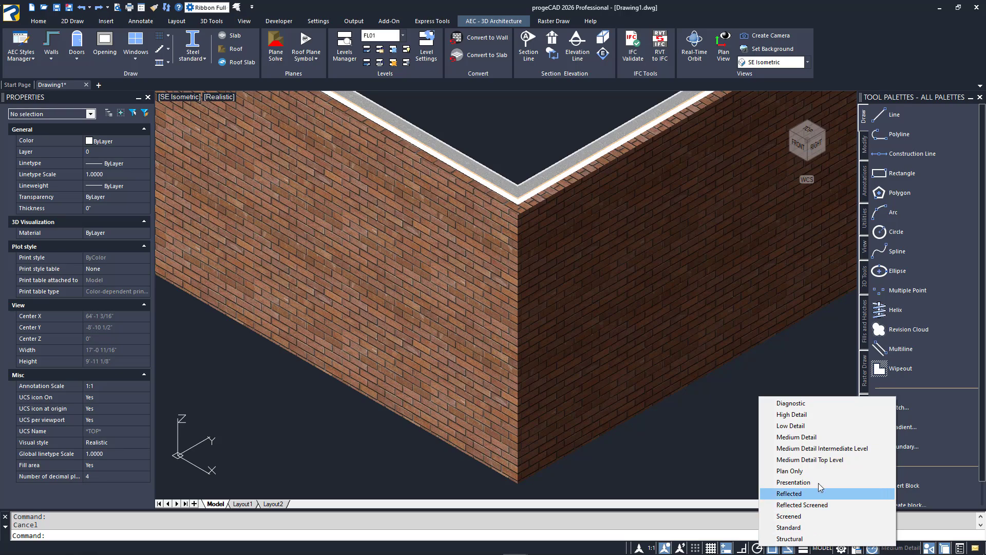
pyautogui.click(825, 428)
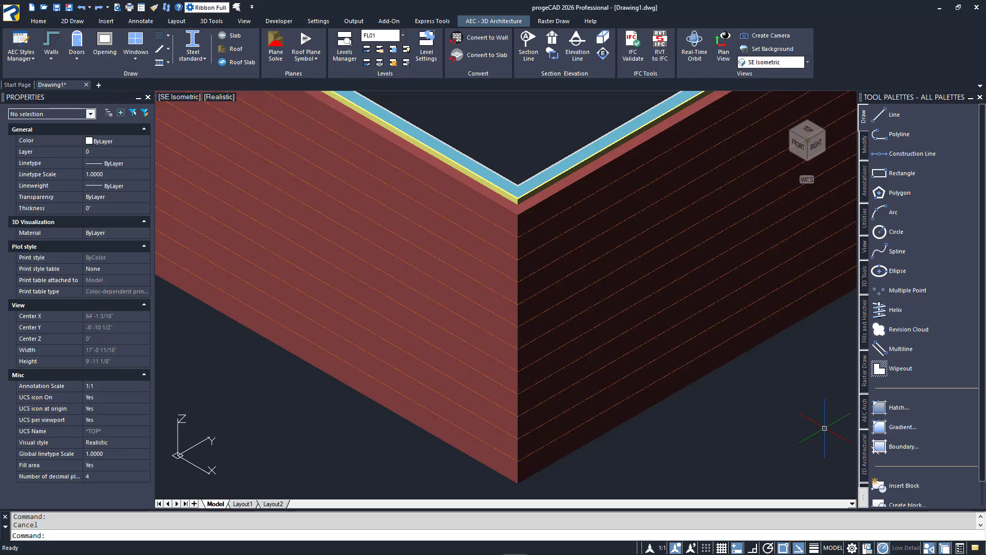
pyautogui.click(904, 548)
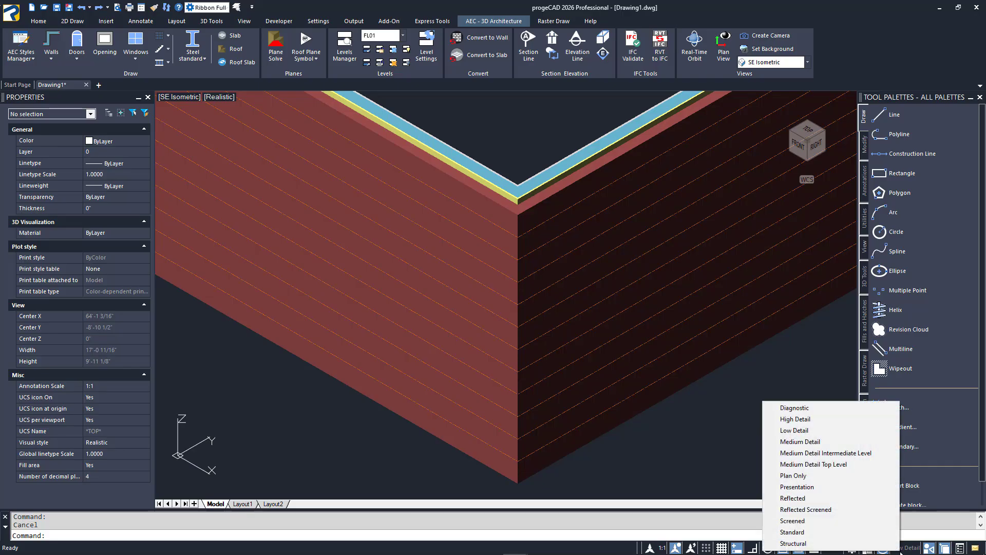
pyautogui.click(834, 442)
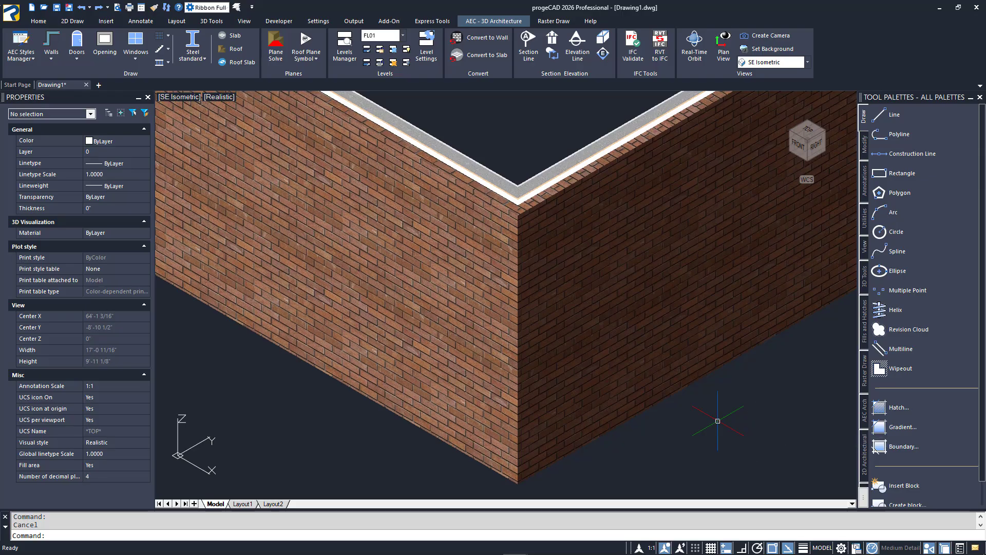
pyautogui.scroll(-5, 721, 418)
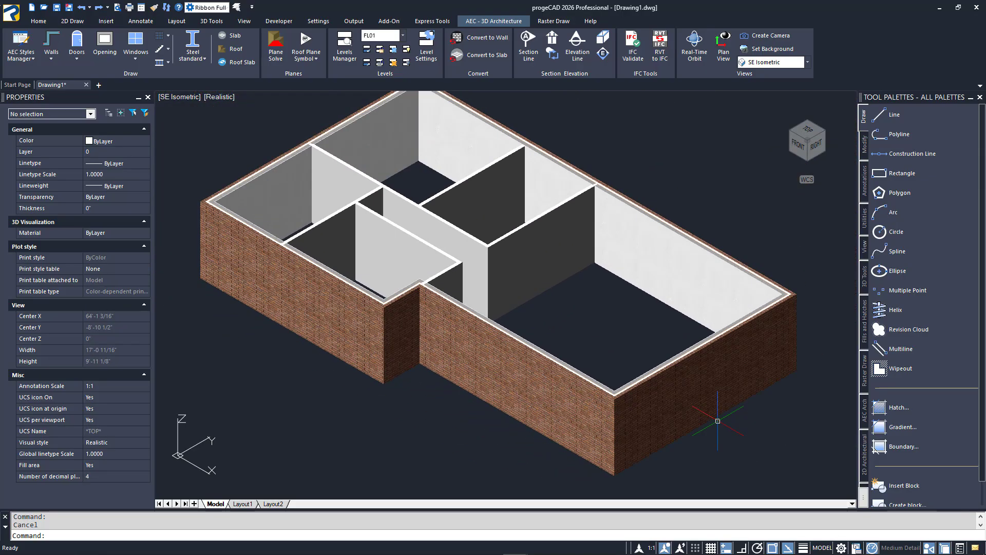
pyautogui.middleClick(718, 421)
pyautogui.middleClick(718, 421)
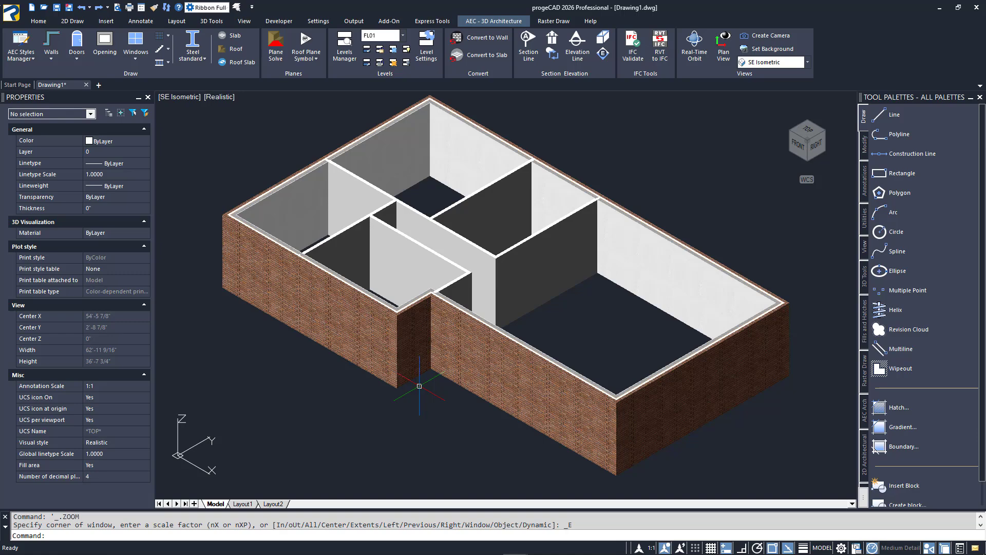
# Reload the external references with -XREF to bring back the 2D floor plan
pyautogui.write('-XREF')
pyautogui.press('Return')
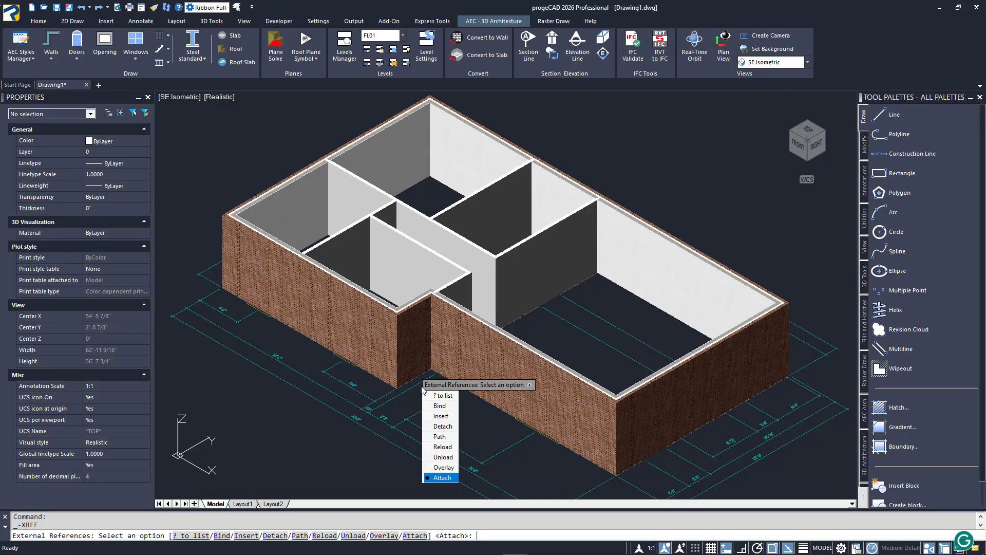
pyautogui.press('Escape')
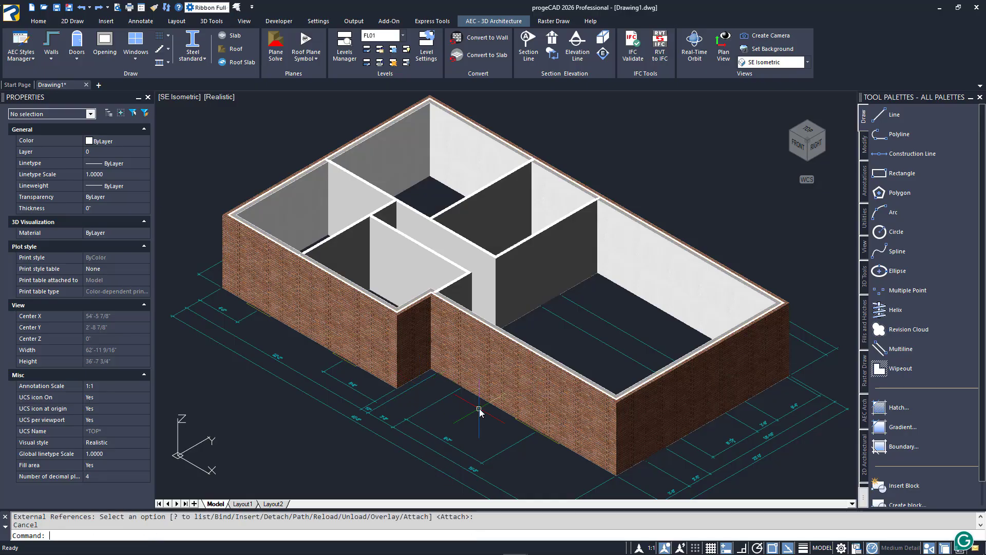
# Insert a Single style door in the front brick wall at the plan's door position beside the recessed corner
pyautogui.scroll(3, 448, 354)
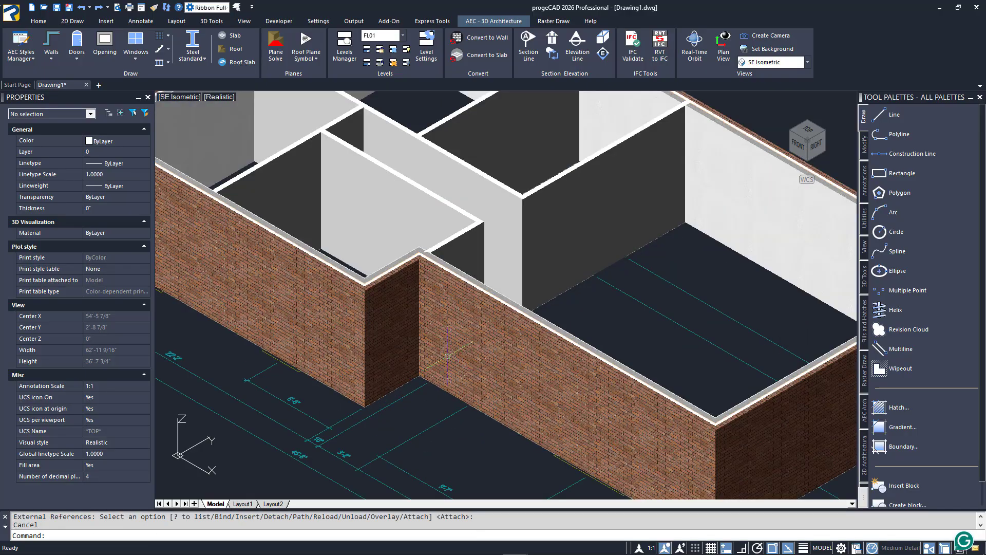
pyautogui.scroll(4, 448, 355)
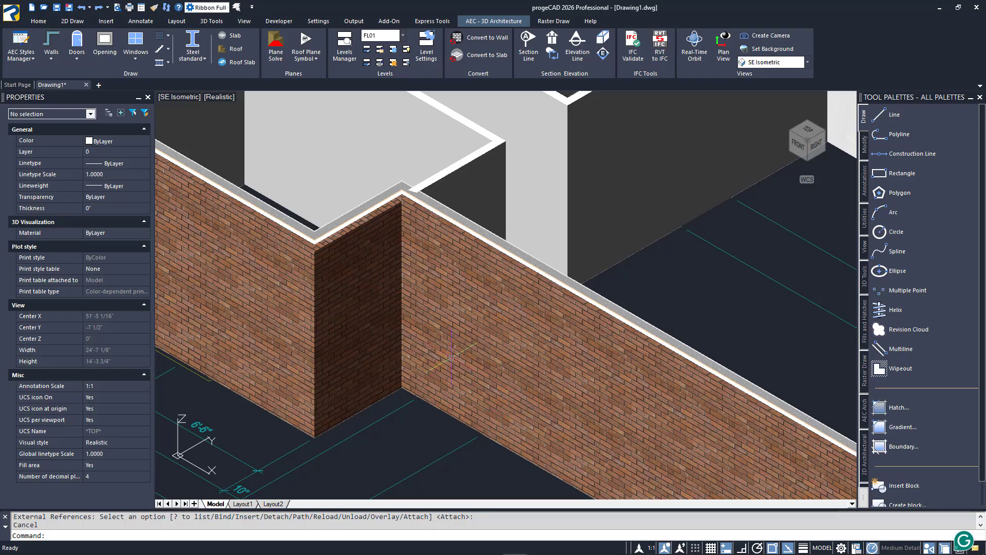
pyautogui.moveTo(451, 356); pyautogui.dragTo(486, 339, button='middle')
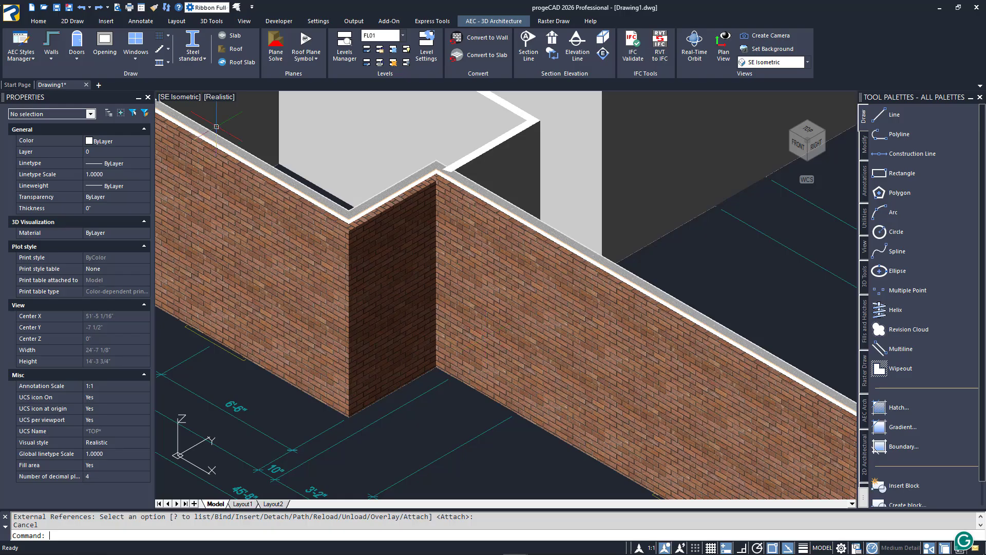
pyautogui.click(77, 46)
pyautogui.click(110, 170)
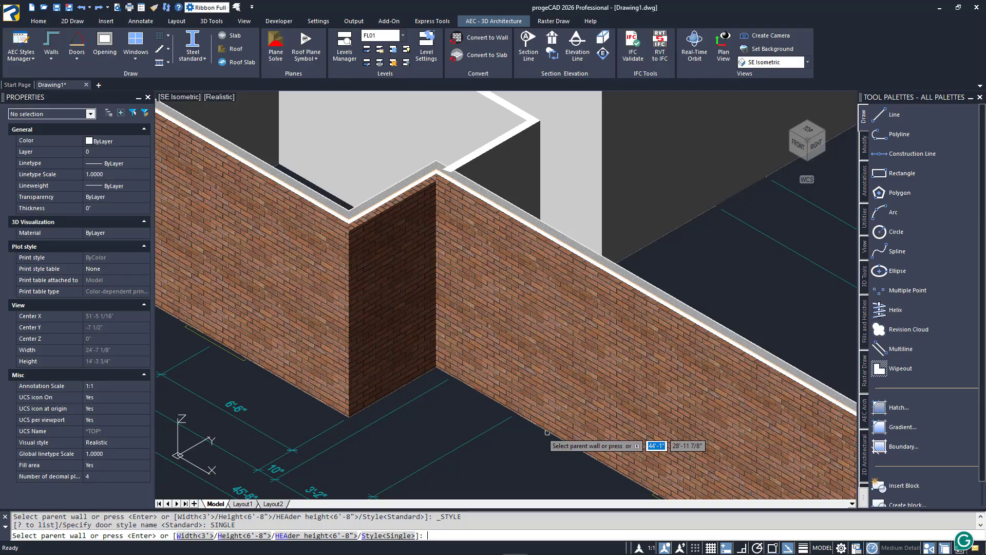
pyautogui.click(514, 416)
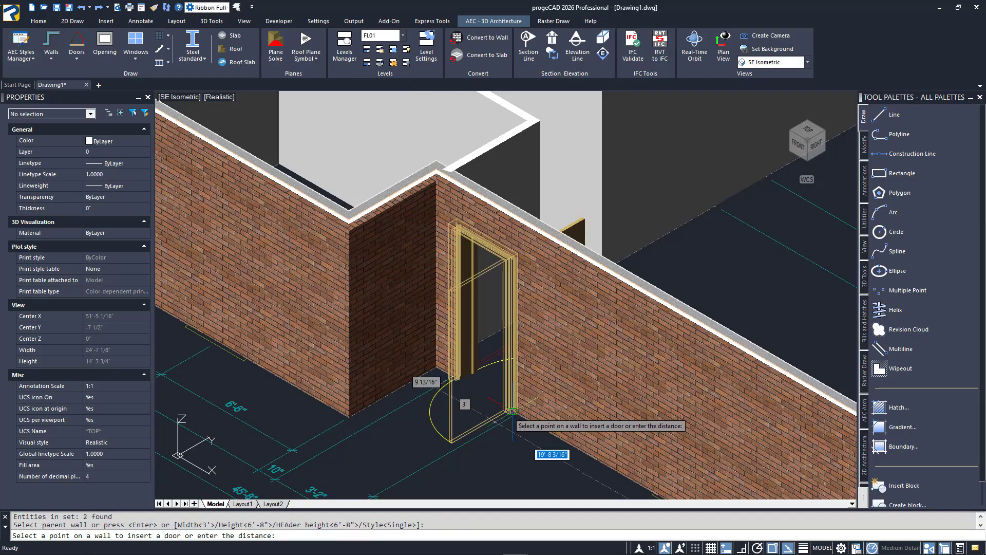
pyautogui.click(517, 413)
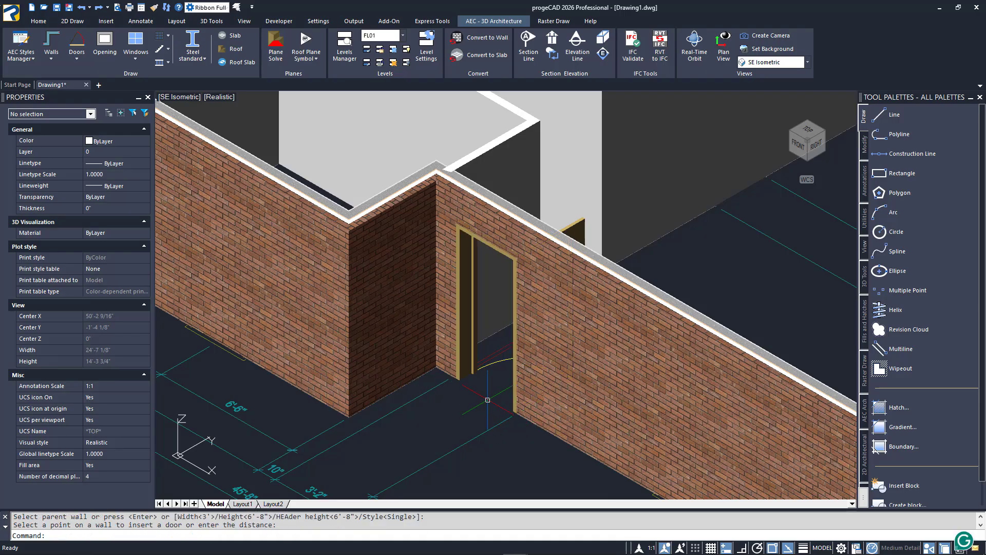
# Set the width of the new front door to 3'-2" and deselect it
pyautogui.click(502, 360)
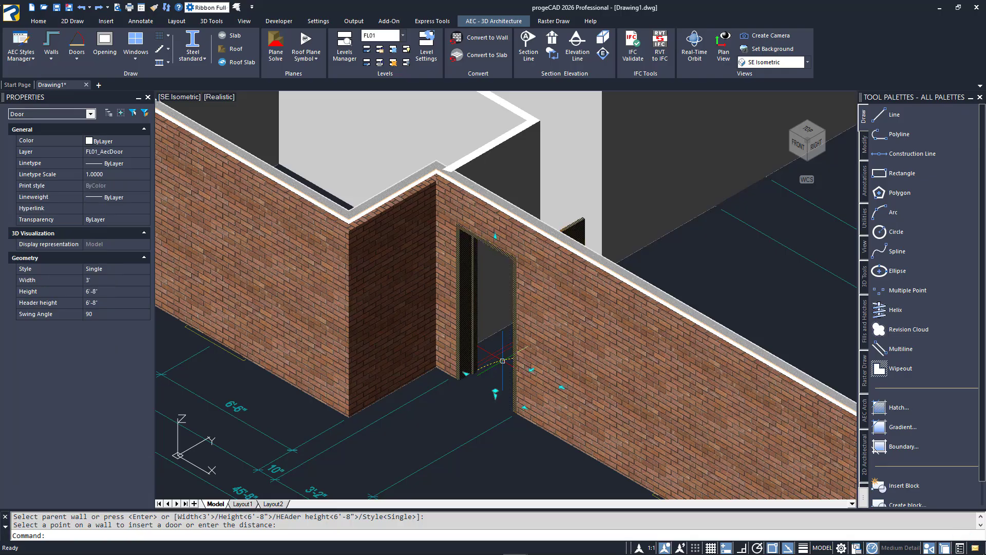
pyautogui.click(128, 280)
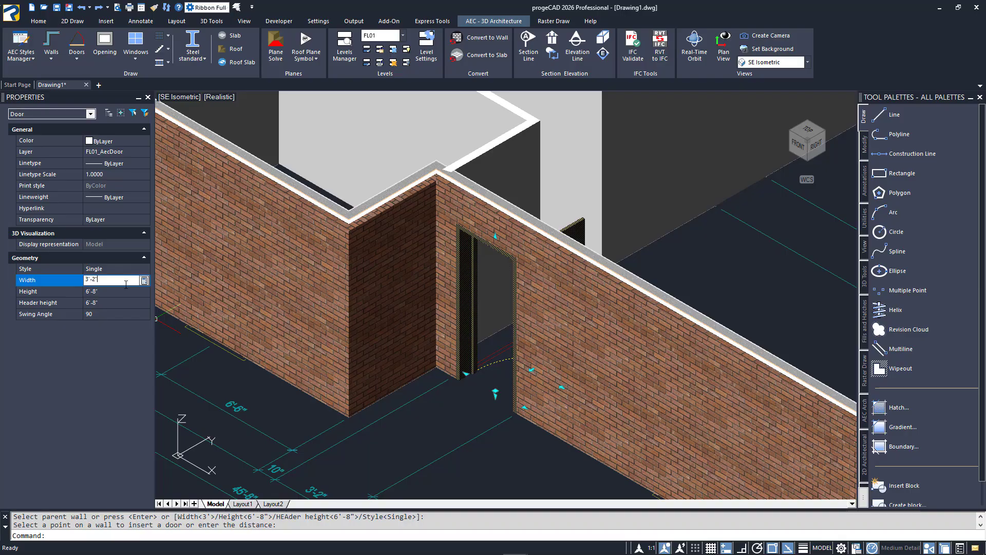
pyautogui.write('-2"')
pyautogui.press('Tab')
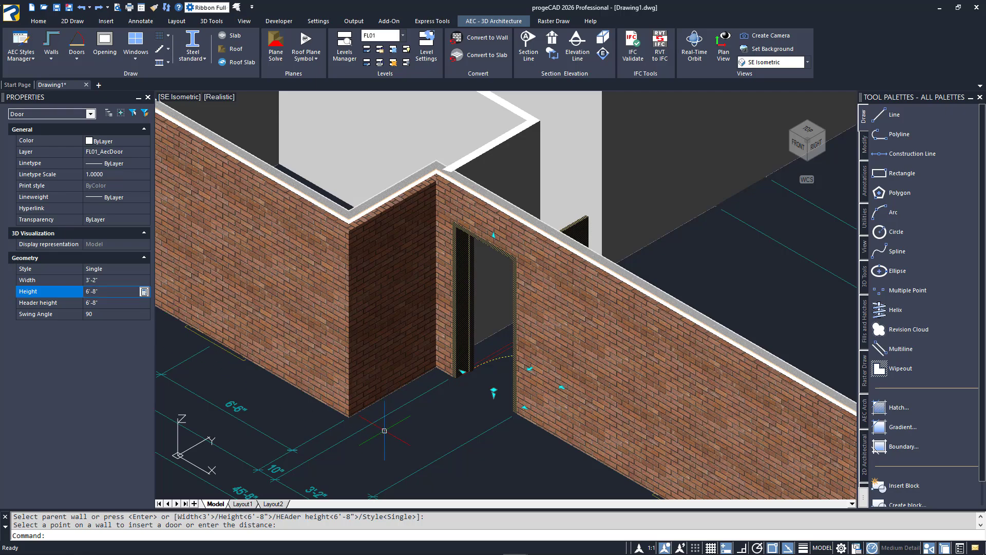
pyautogui.press('Escape')
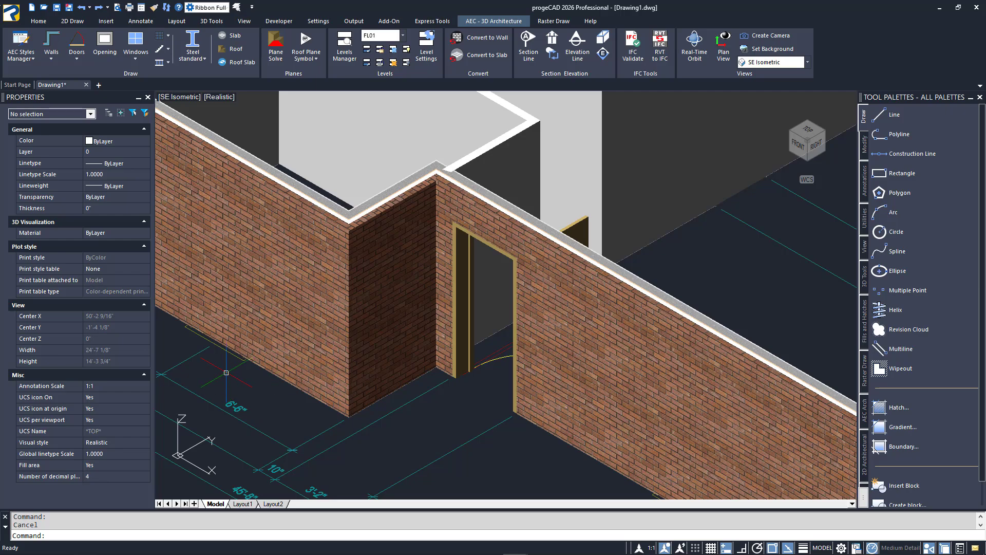
# Insert two double-hung windows in the projecting front brick wall at the two window positions marked on the floor plan
pyautogui.moveTo(253, 385); pyautogui.dragTo(582, 467, button='middle')
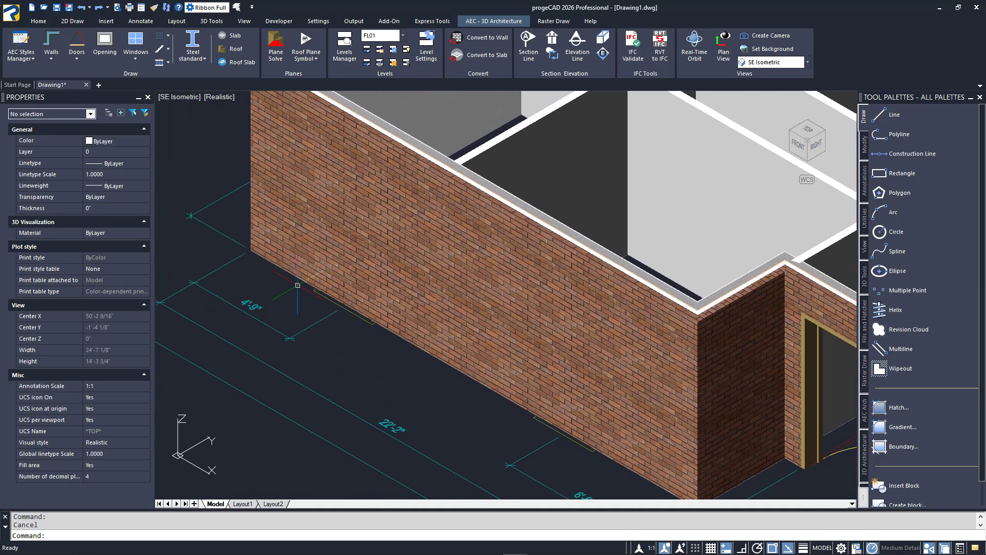
pyautogui.click(137, 60)
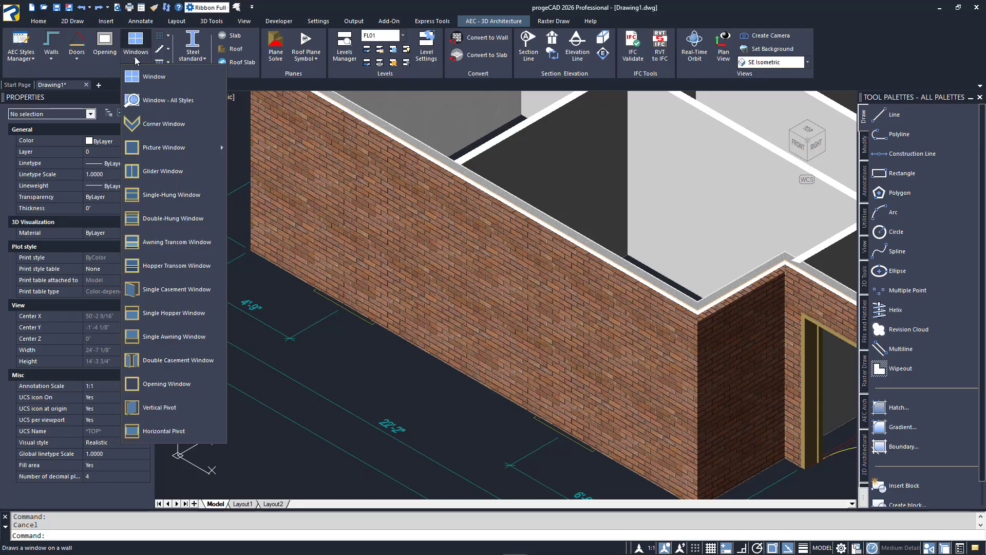
pyautogui.click(173, 220)
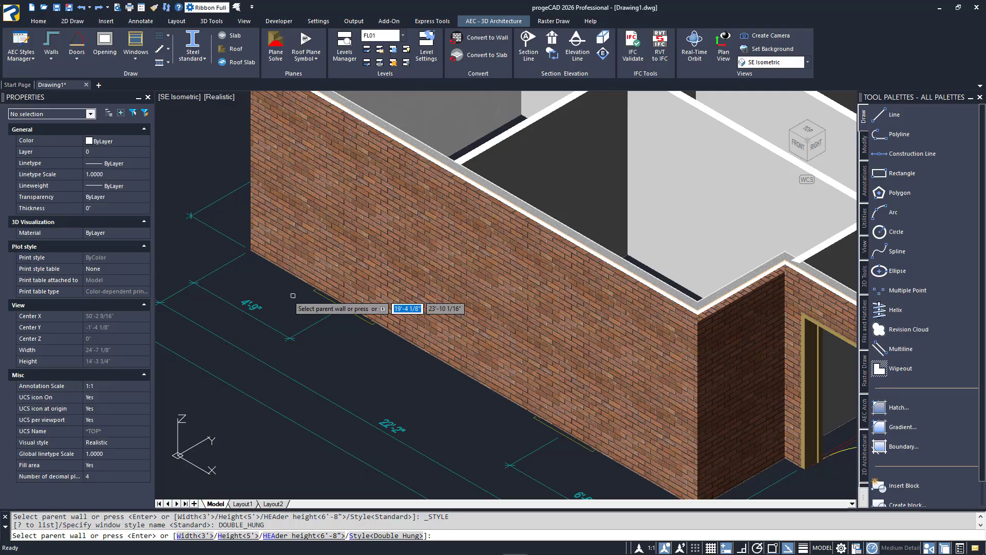
pyautogui.click(297, 279)
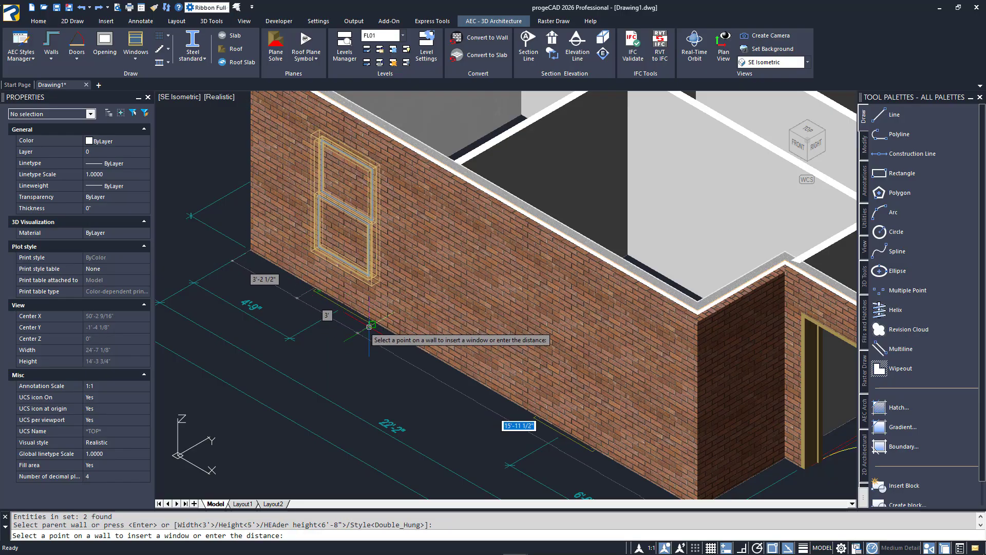
pyautogui.click(372, 324)
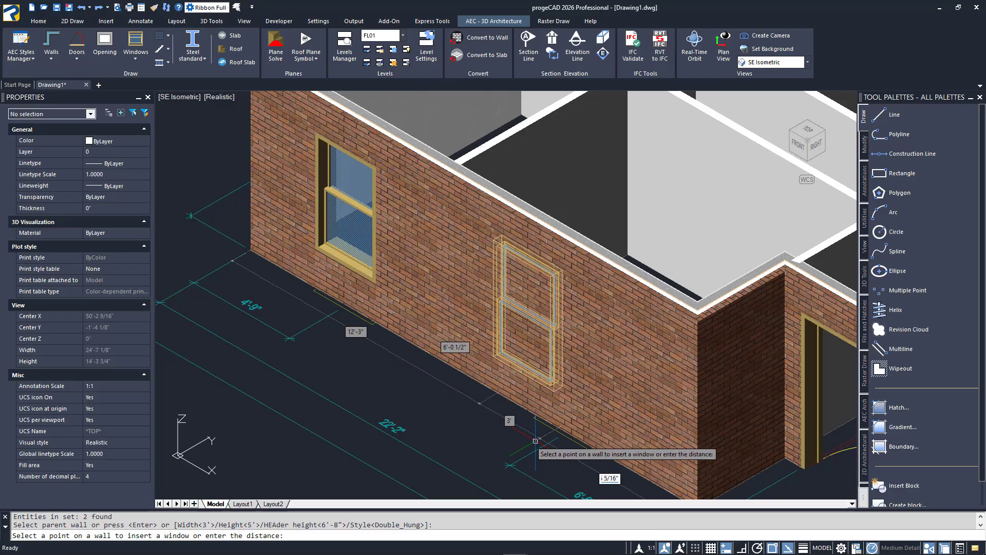
pyautogui.click(588, 454)
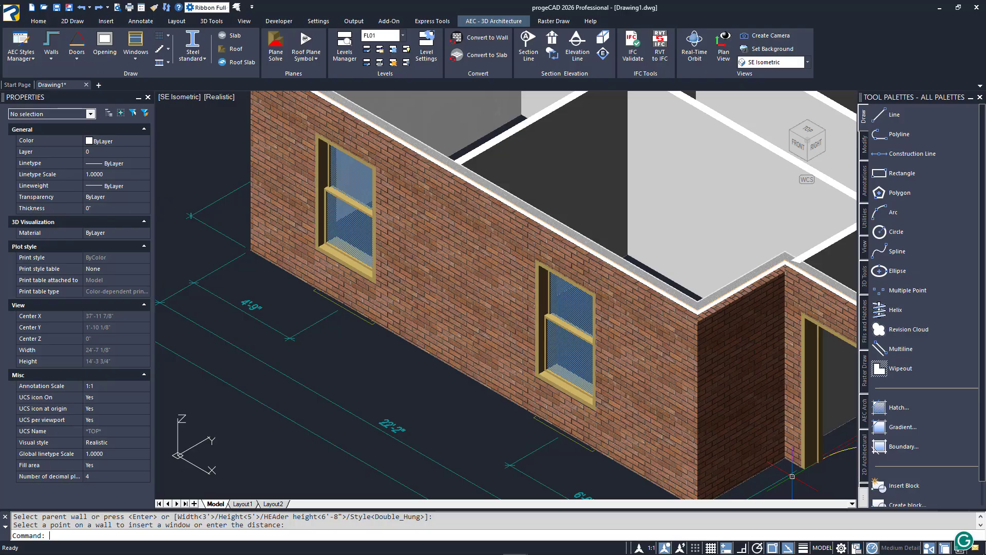
# Insert an arch picture window in the longer front brick wall, ending at the plan's window mark near the outer corner
pyautogui.moveTo(792, 476); pyautogui.dragTo(275, 260, button='middle')
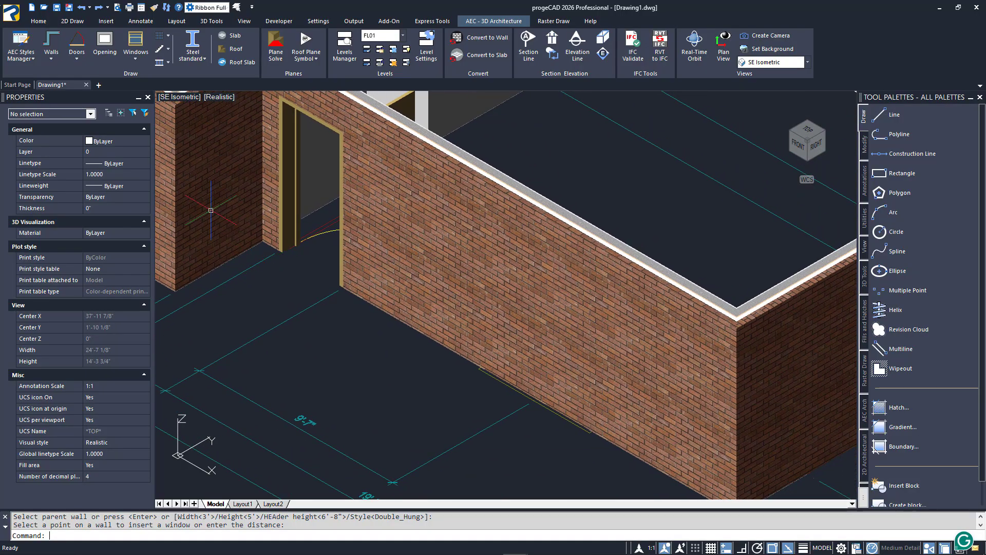
pyautogui.click(136, 58)
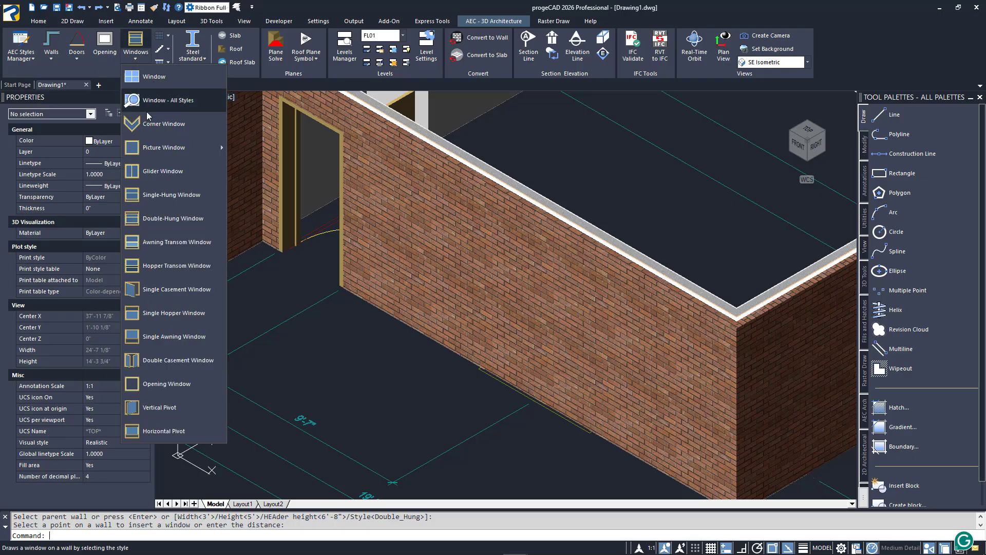
pyautogui.moveTo(161, 150)
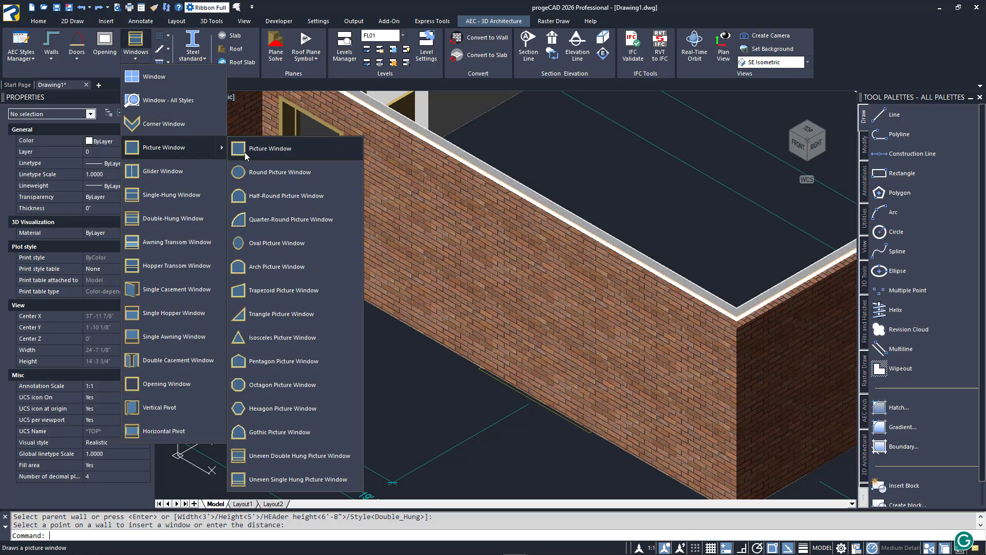
pyautogui.click(278, 267)
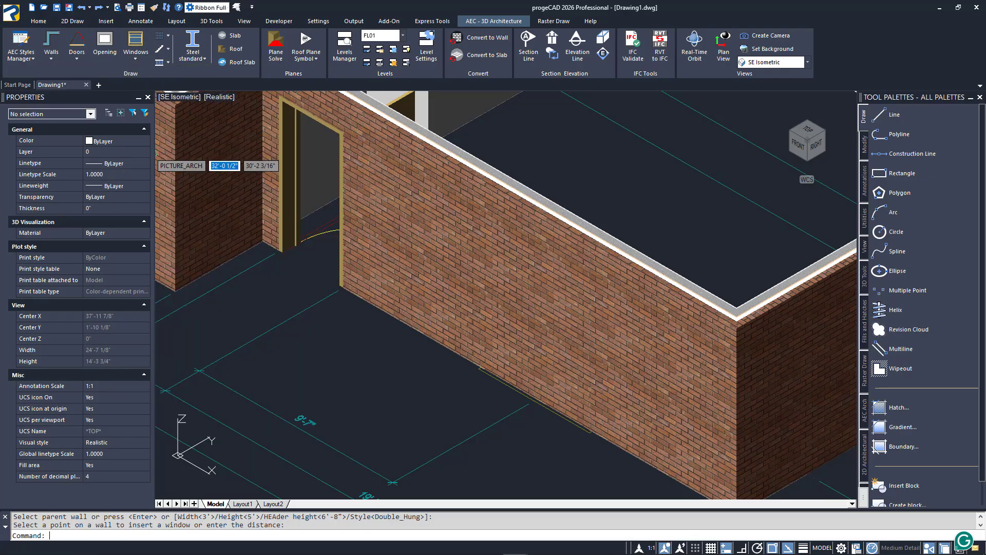
pyautogui.click(538, 391)
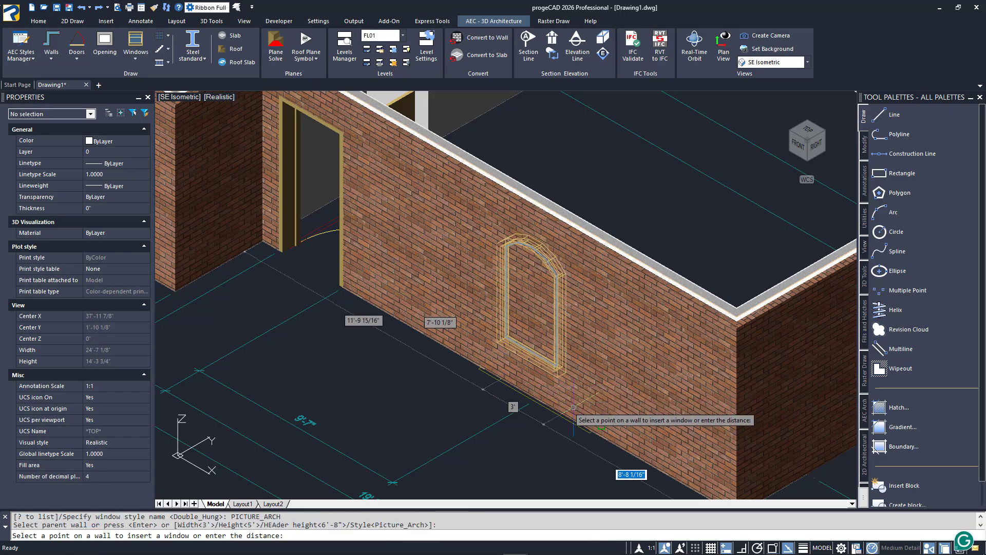
pyautogui.click(589, 437)
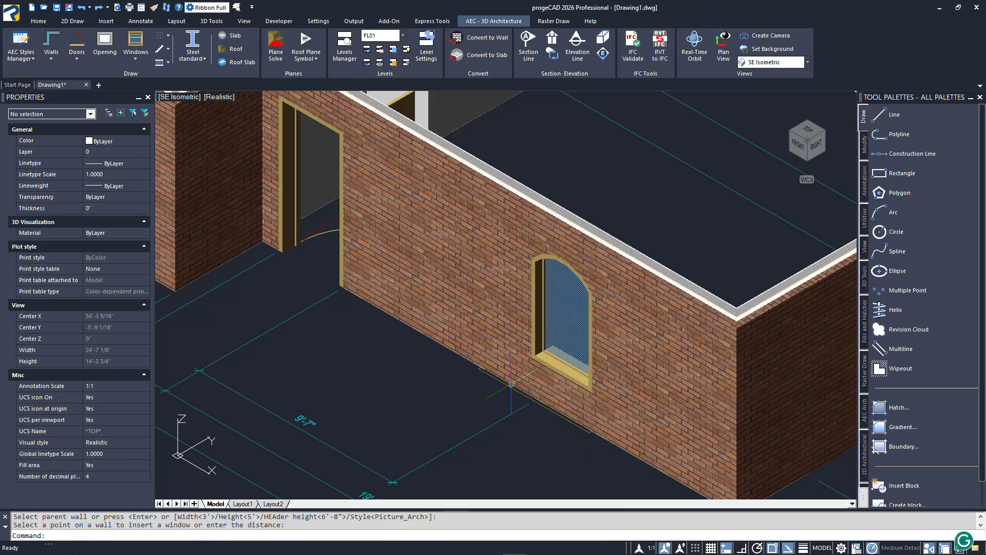
# Set the arch picture window's width to 5'-6" and deselect it
pyautogui.click(543, 334)
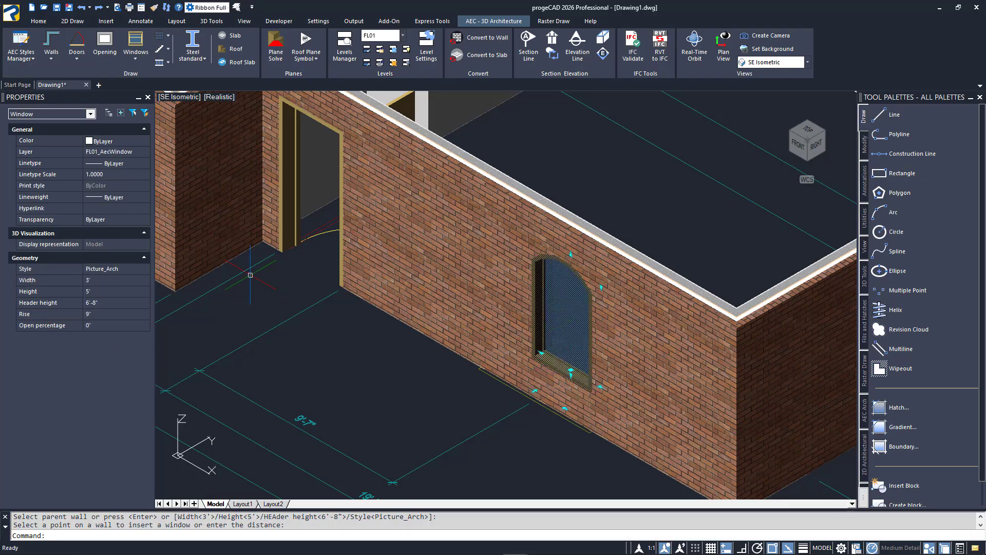
pyautogui.click(145, 285)
pyautogui.write('5')
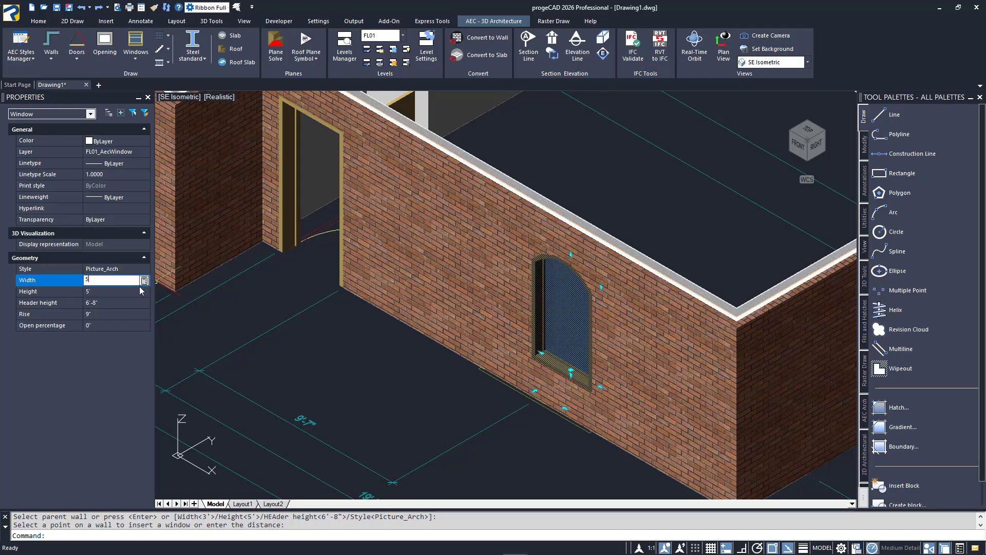
pyautogui.write("'-6")
pyautogui.click(128, 291)
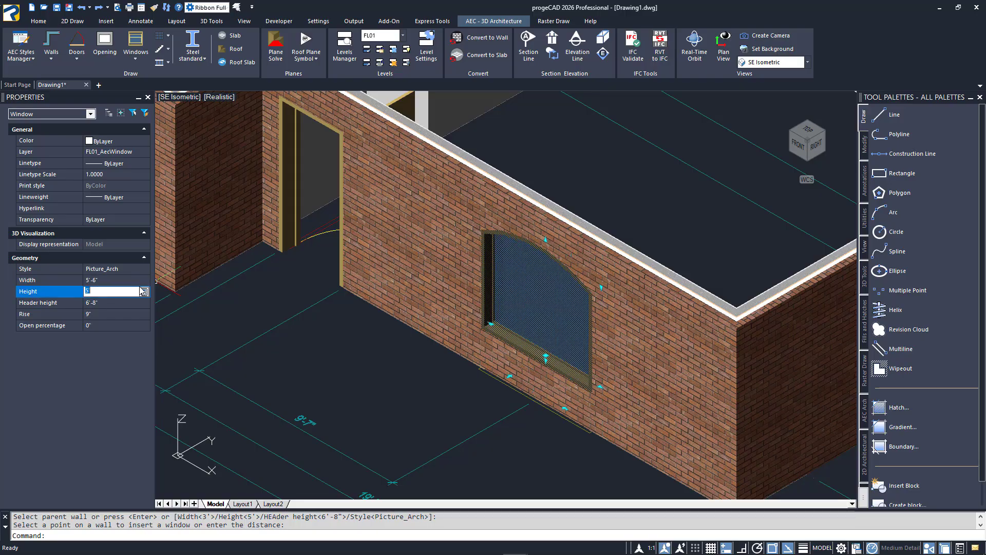
pyautogui.press('Escape')
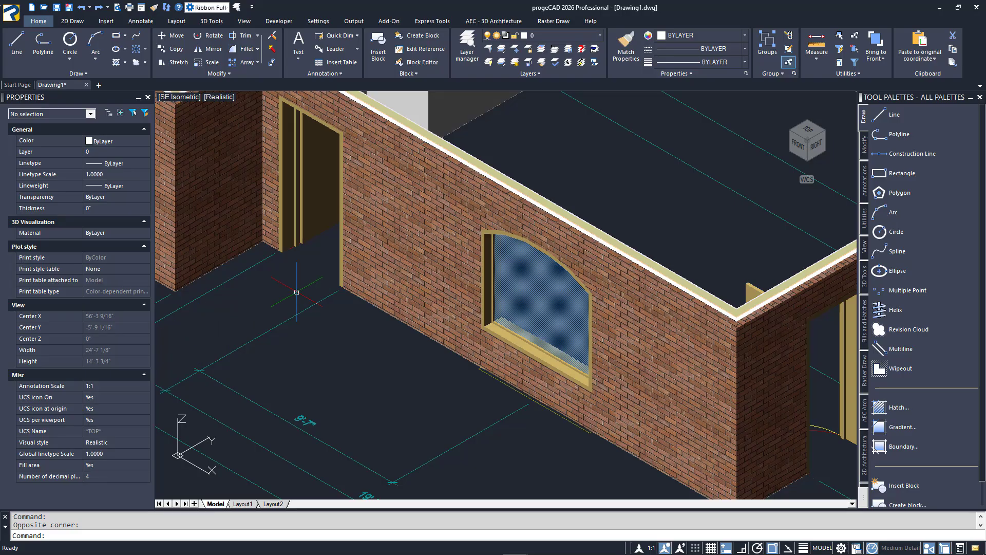
# Show the model from the top in the 2D Wireframe visual style
pyautogui.click(808, 131)
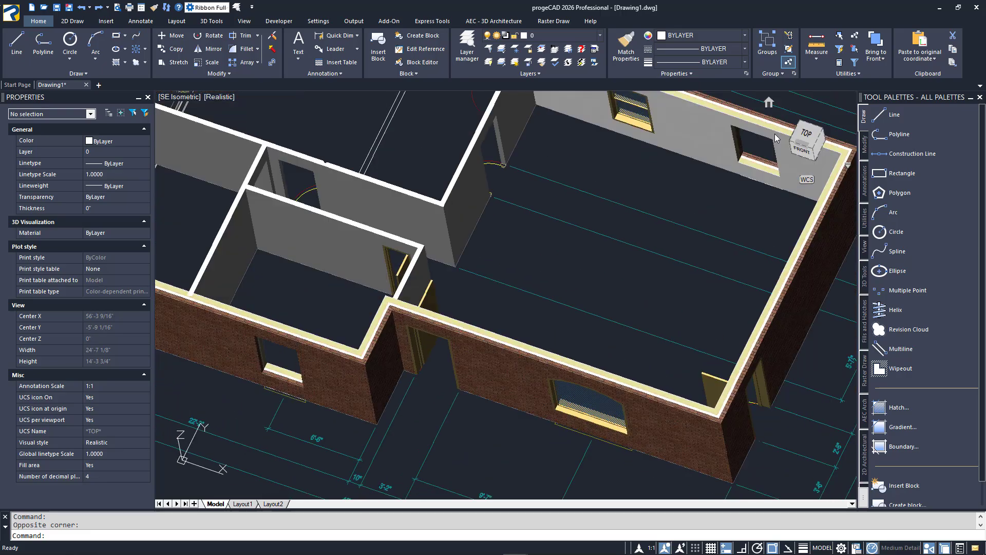
pyautogui.click(191, 97)
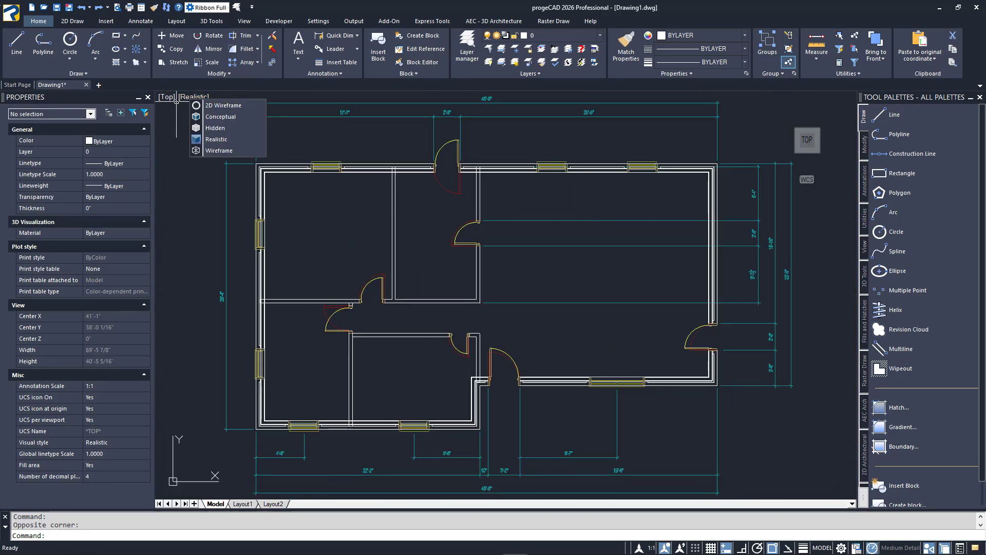
pyautogui.click(212, 105)
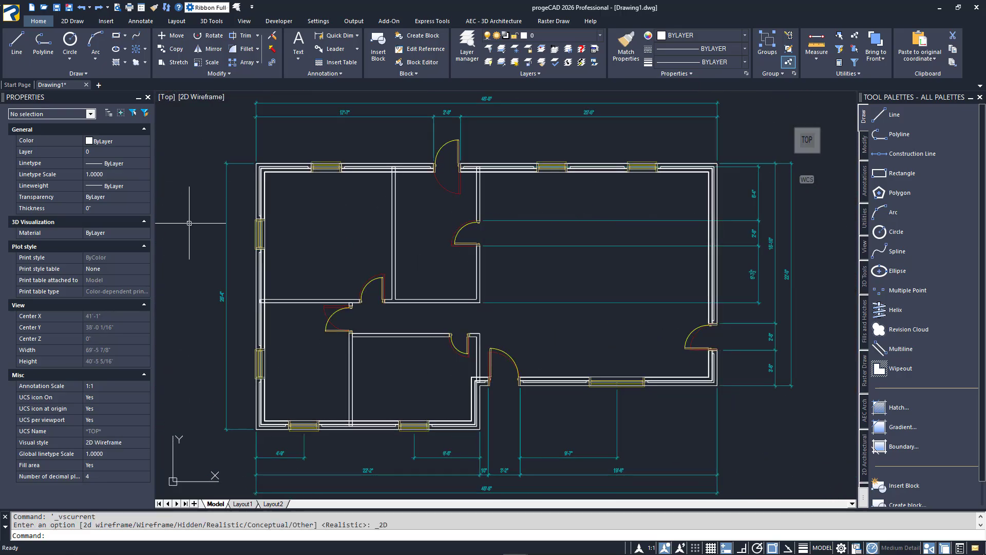
# Flip the rear exterior door to swing into the house, matching the plan, and return to the isometric view
pyautogui.scroll(4, 455, 159)
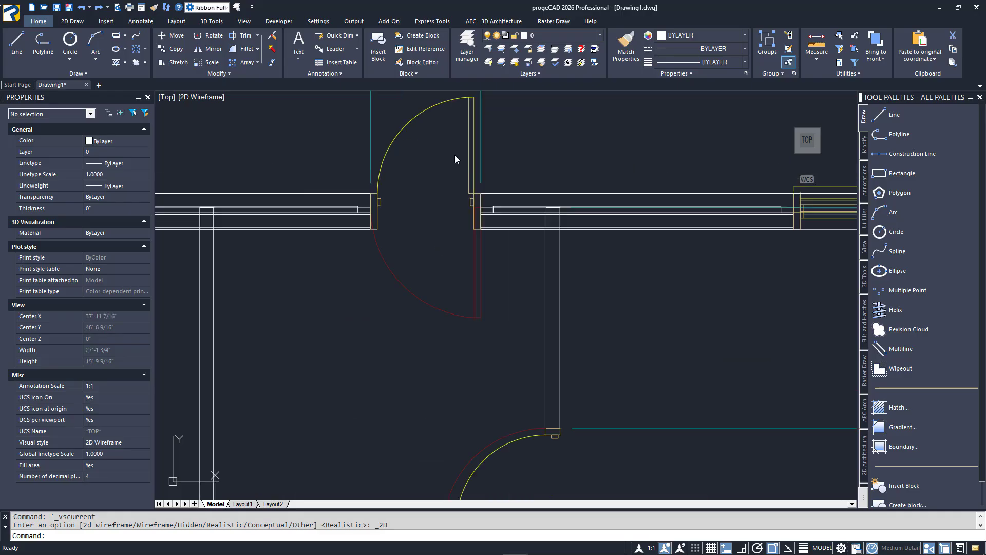
pyautogui.moveTo(455, 161); pyautogui.dragTo(456, 241, button='middle')
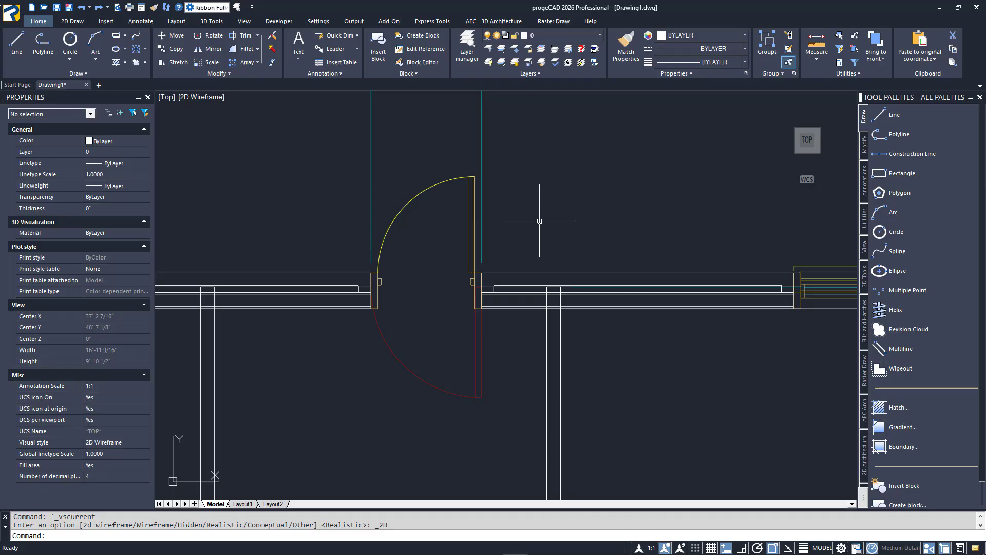
pyautogui.click(469, 216)
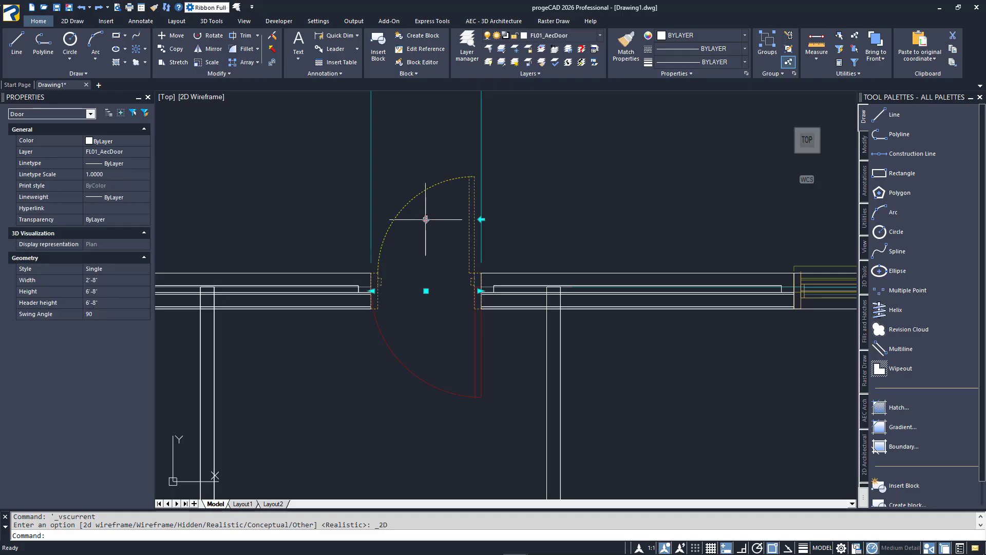
pyautogui.click(426, 220)
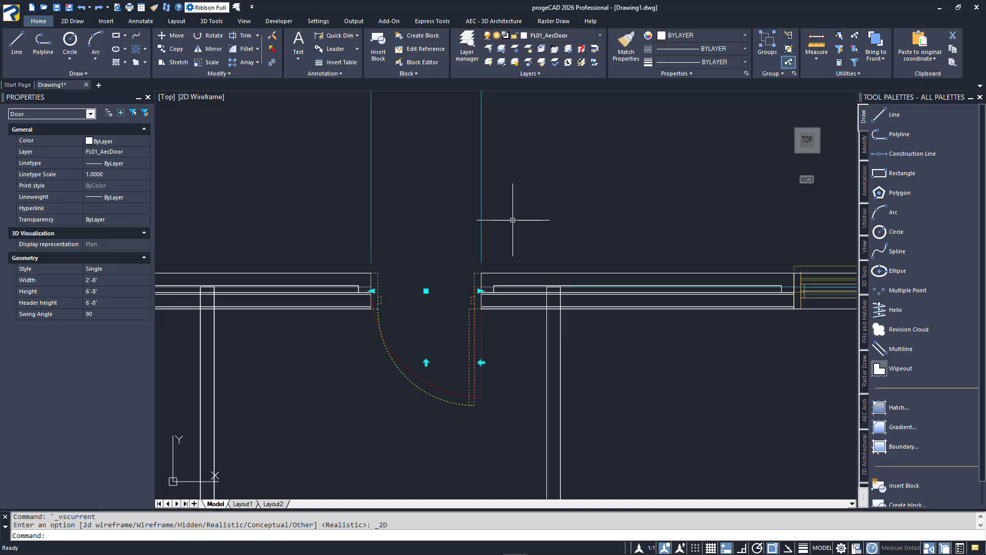
pyautogui.press('Escape')
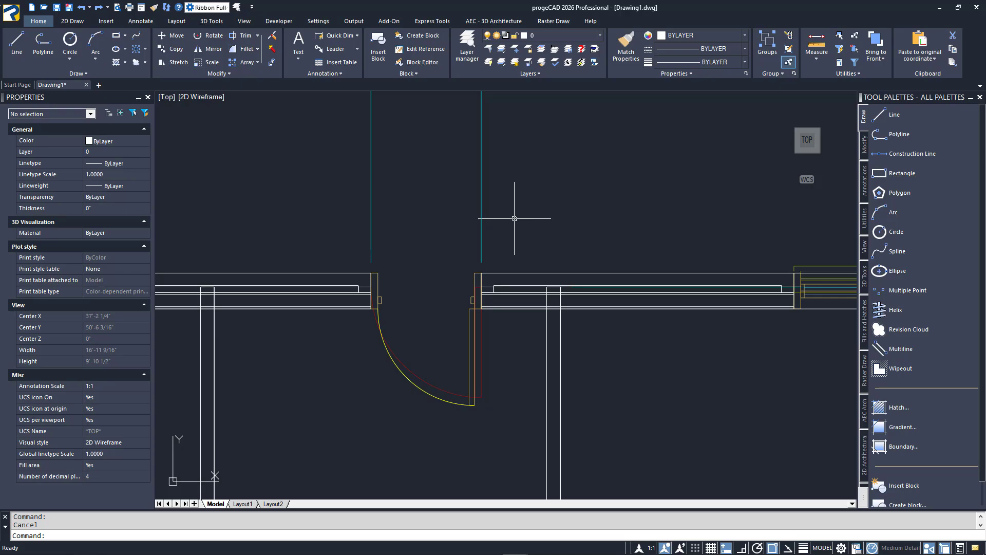
pyautogui.click(800, 155)
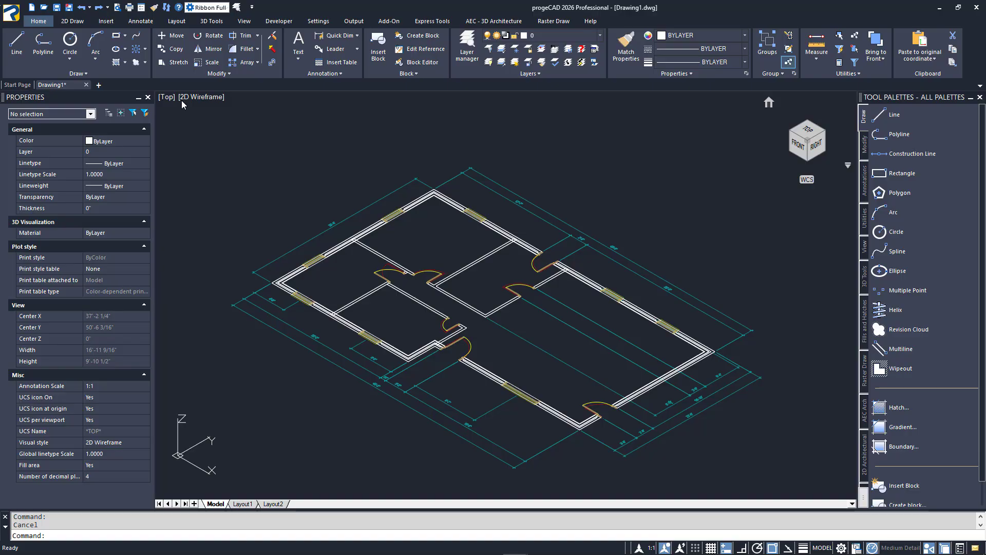
# Show the model in the Realistic visual style and trace a new roof slab contour along the exterior walls' outer top corners
pyautogui.click(214, 96)
pyautogui.click(233, 135)
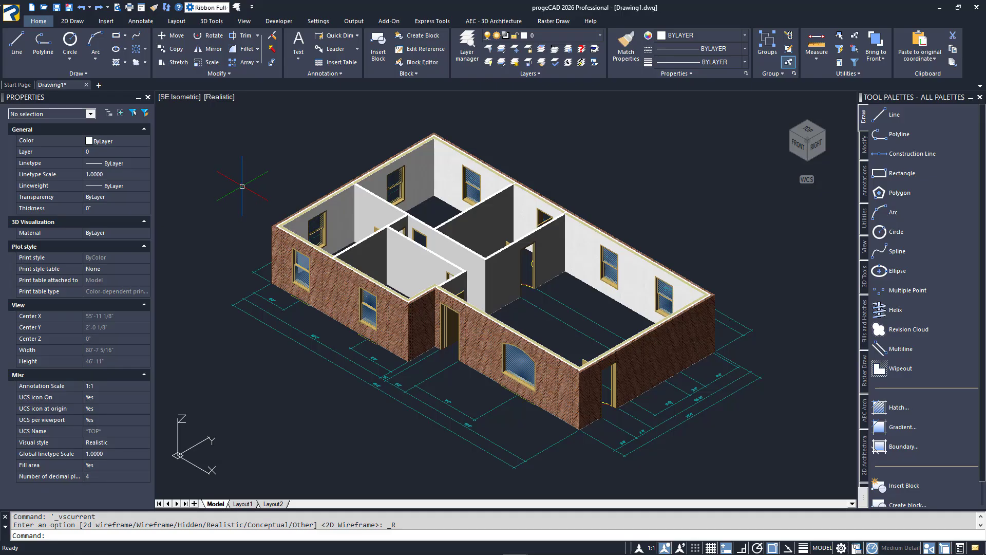
pyautogui.click(494, 21)
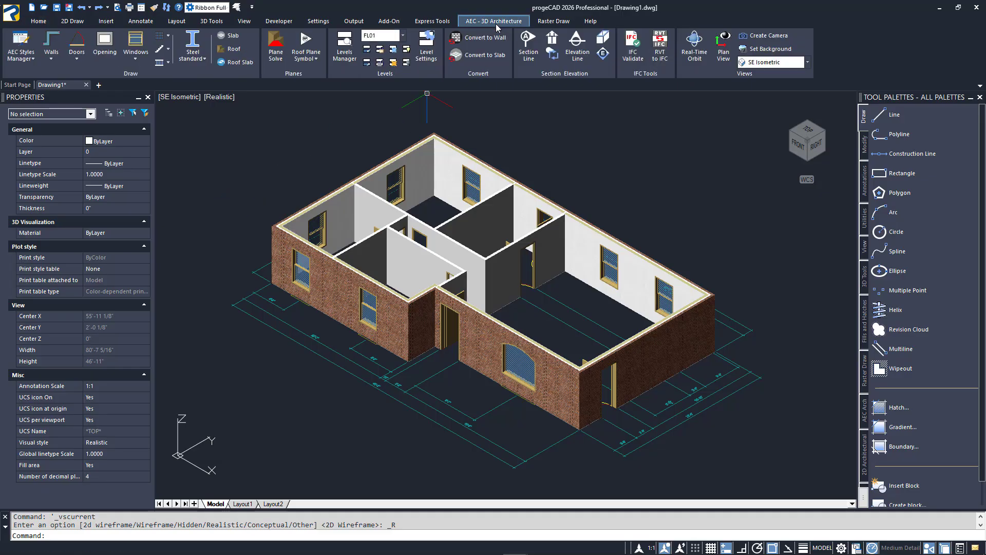
pyautogui.click(238, 61)
pyautogui.press('Return')
pyautogui.click(272, 226)
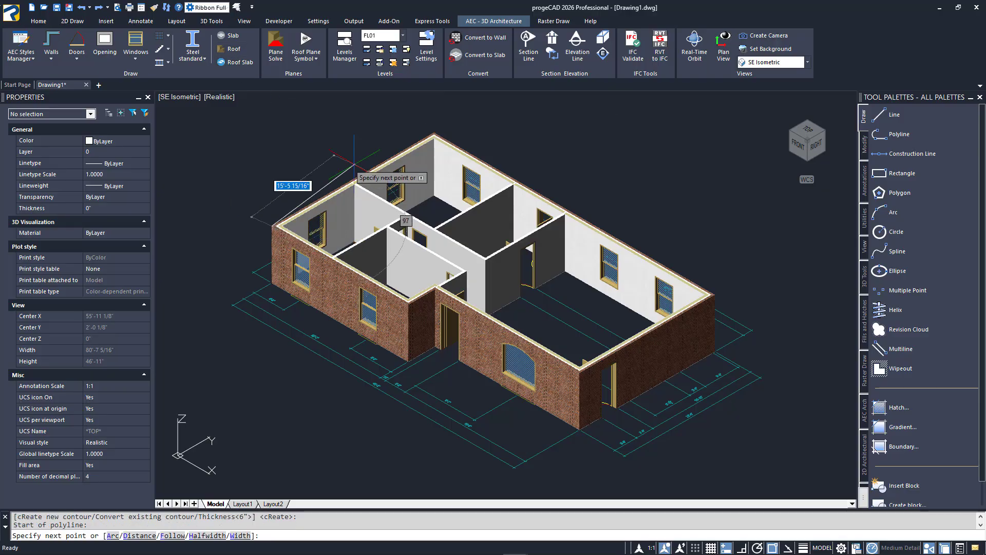
pyautogui.click(433, 132)
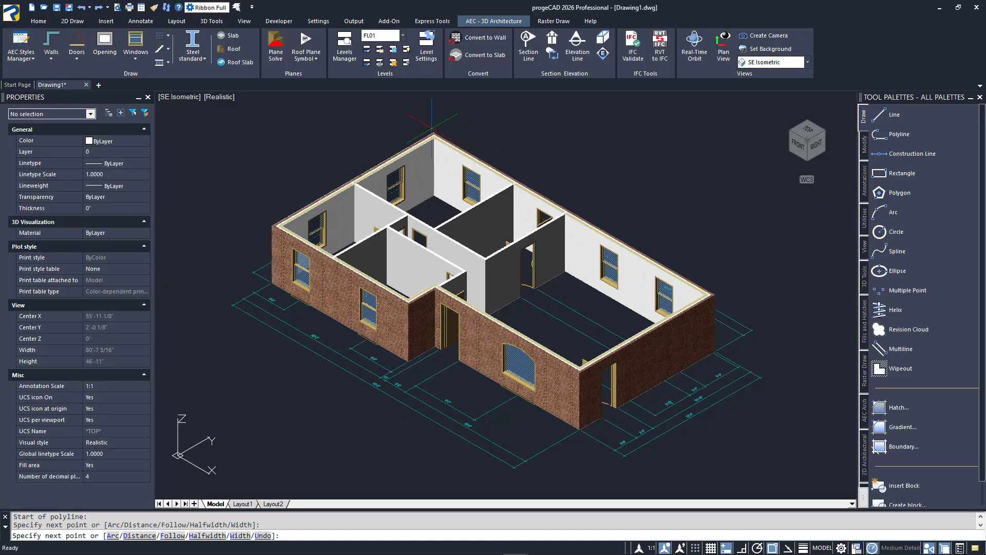
pyautogui.press('Escape')
pyautogui.press('Escape')
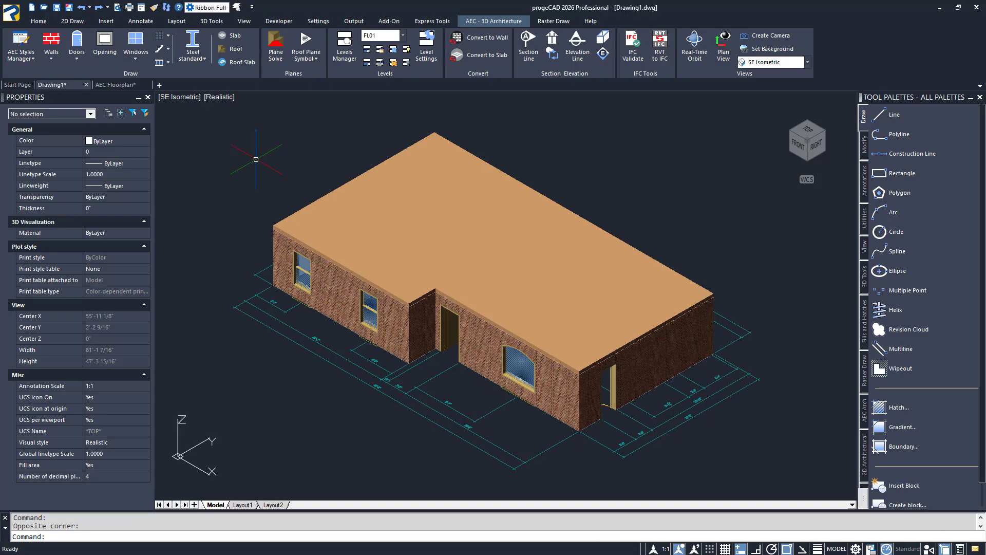
# Isolate the roof slab so that all other objects are hidden
pyautogui.click(435, 133)
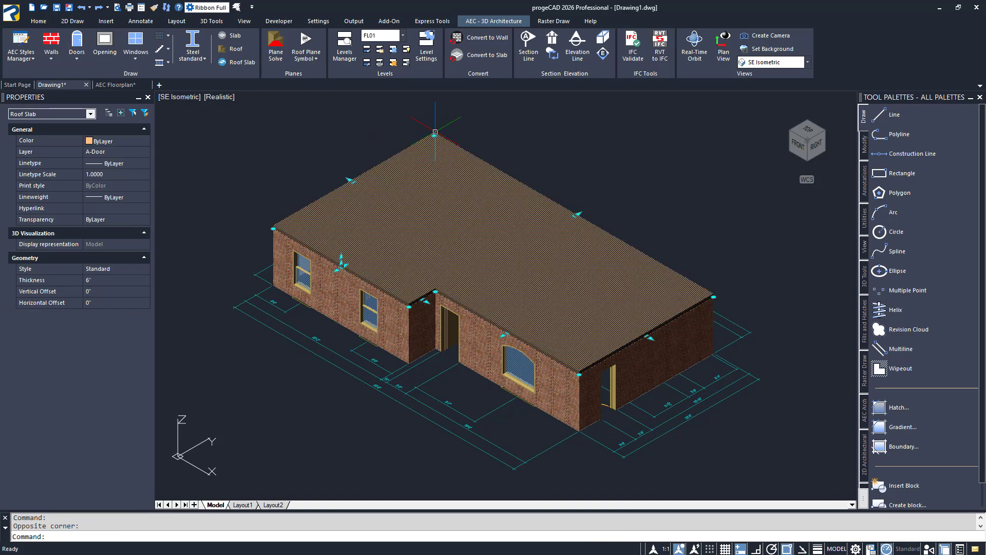
pyautogui.rightClick(434, 132)
pyautogui.moveTo(477, 175)
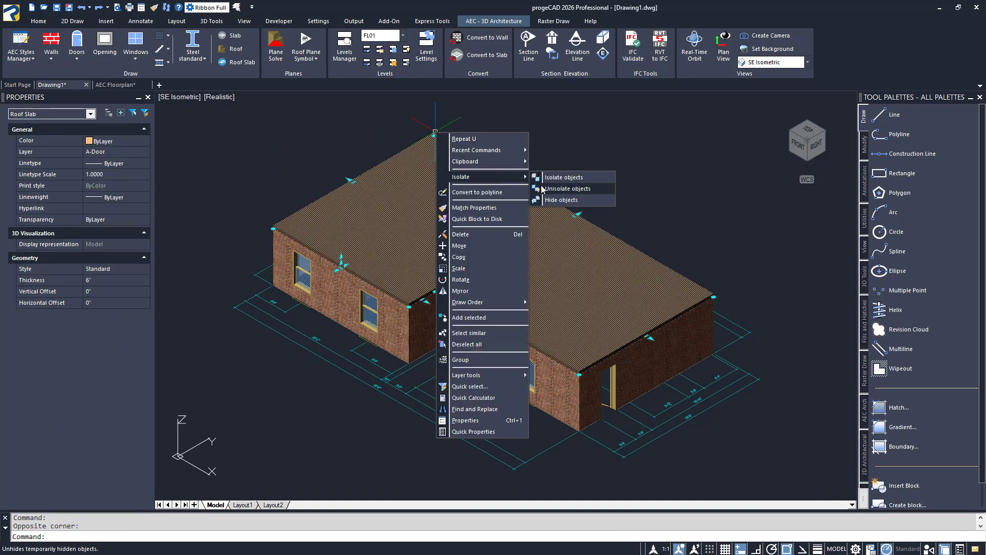
pyautogui.click(559, 181)
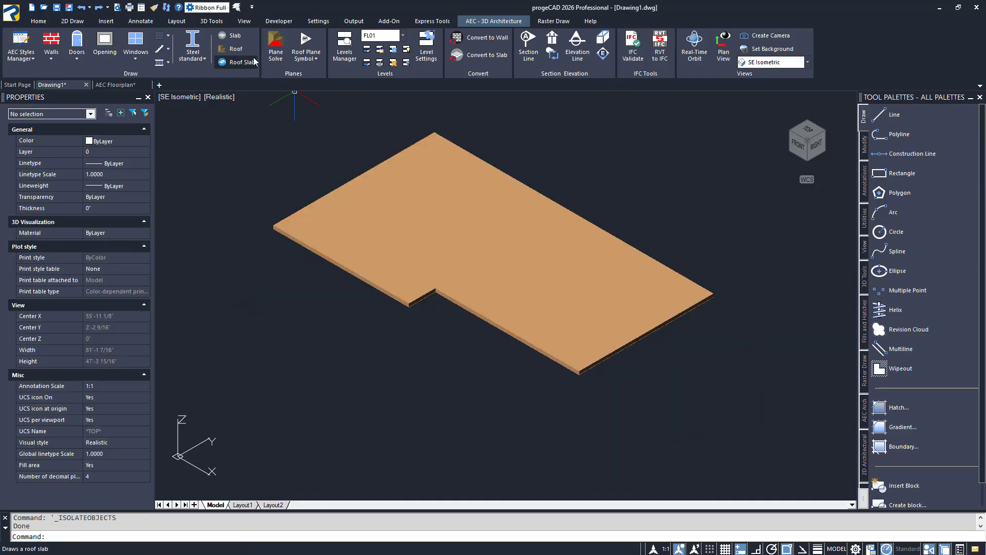
# Draw a roof over the slab by picking its outer corners in order, including the corner of the front recess
pyautogui.click(236, 49)
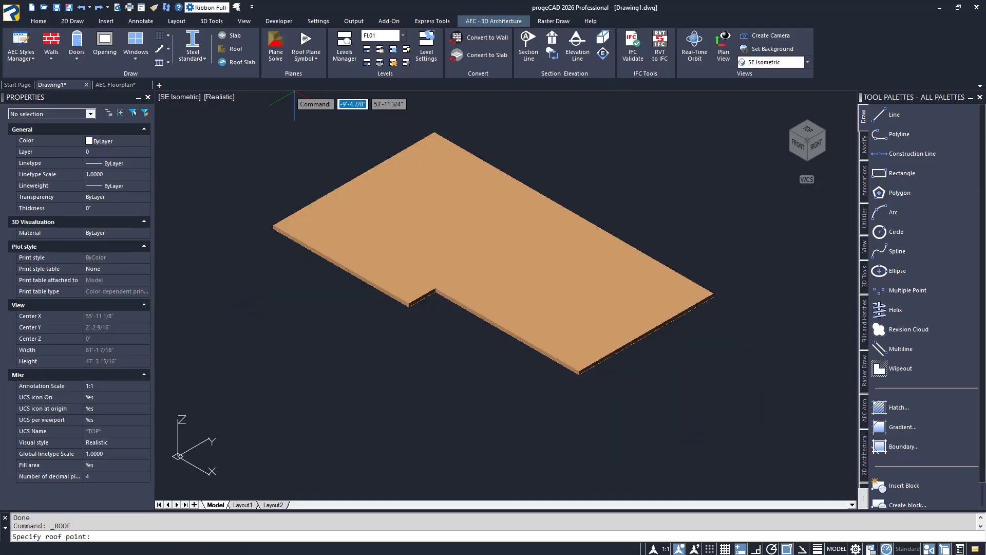
pyautogui.click(579, 370)
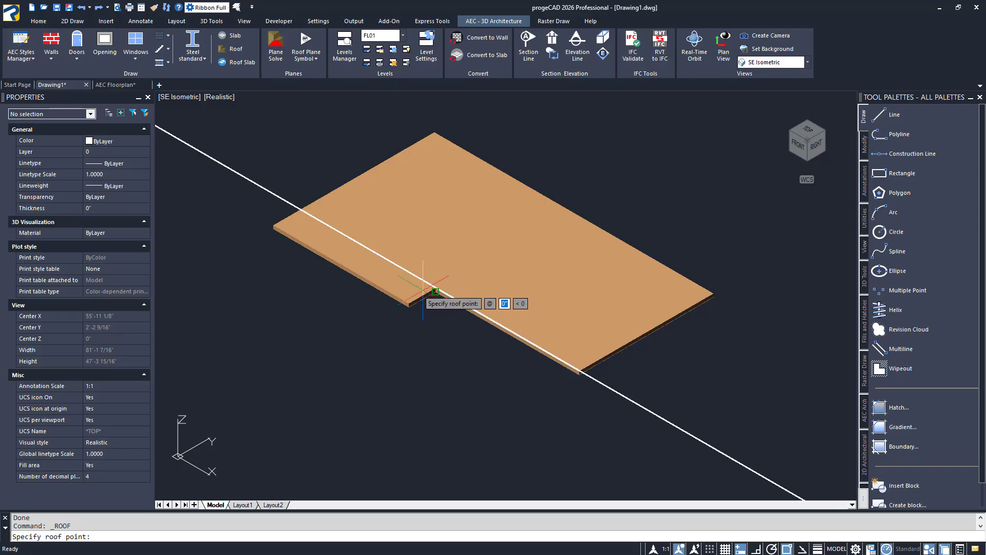
pyautogui.click(410, 304)
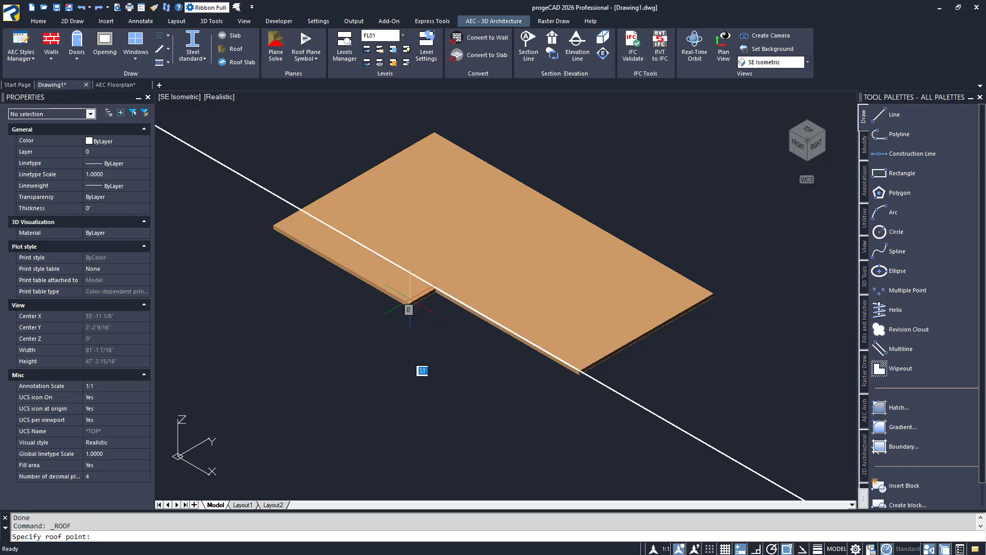
pyautogui.click(299, 234)
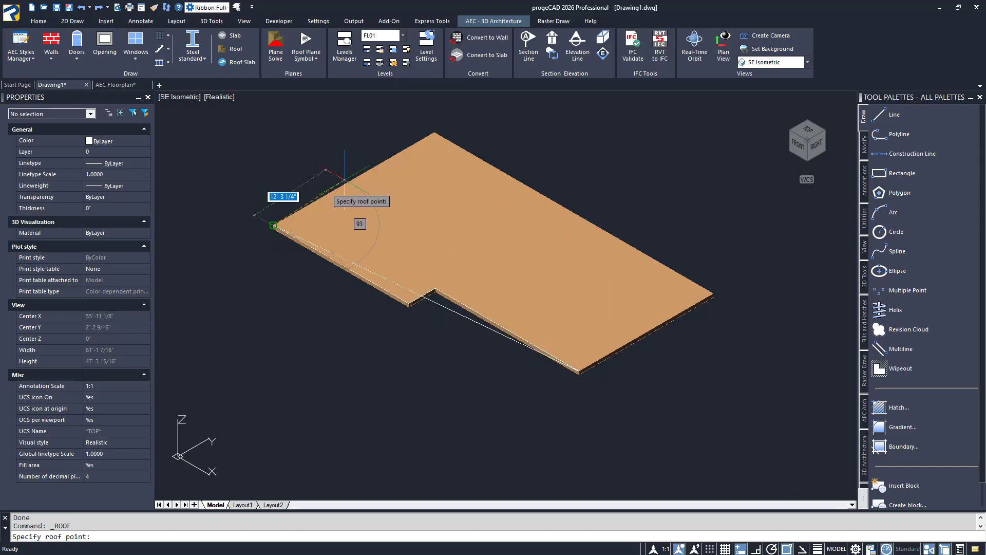
pyautogui.click(434, 135)
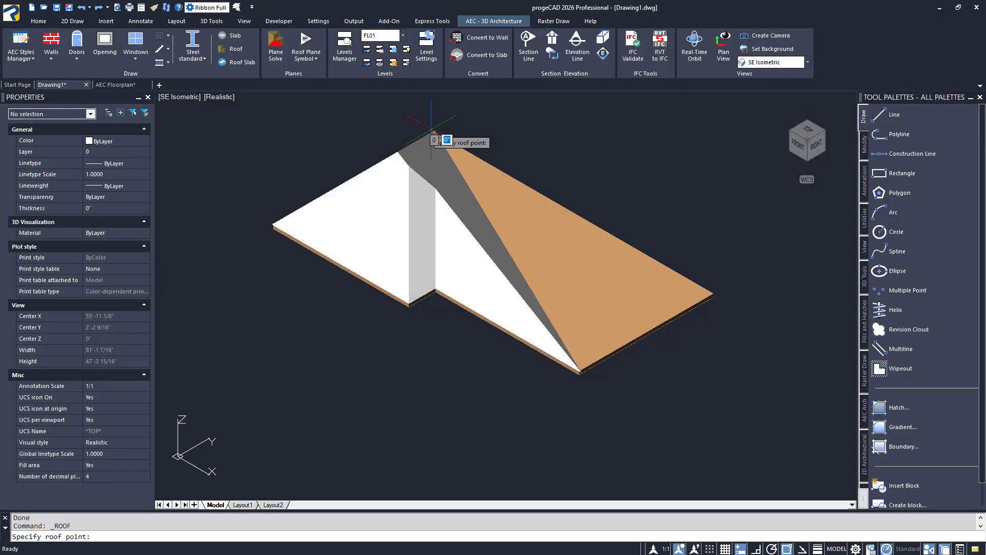
pyautogui.click(714, 289)
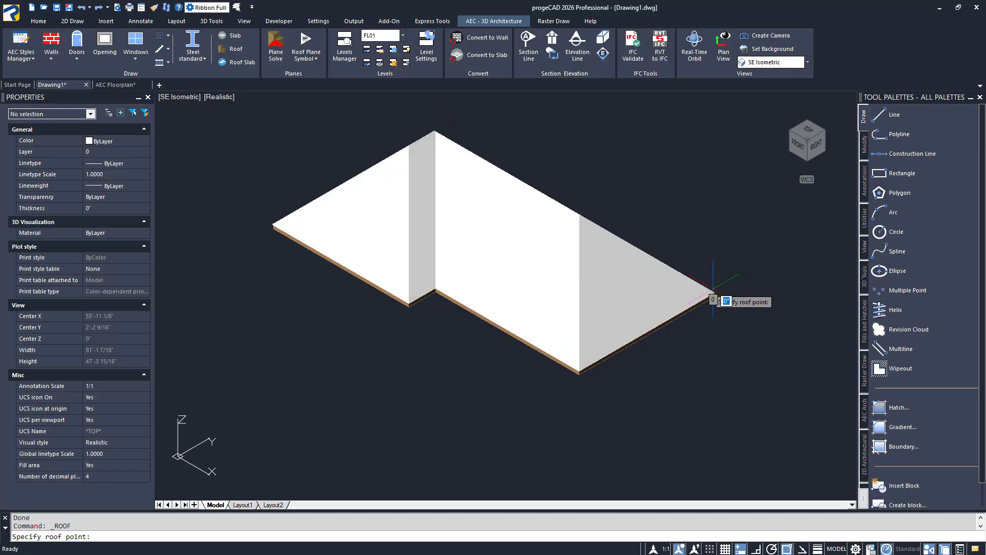
pyautogui.press('Return')
# End the object isolation to bring back the rest of the house
pyautogui.rightClick(710, 262)
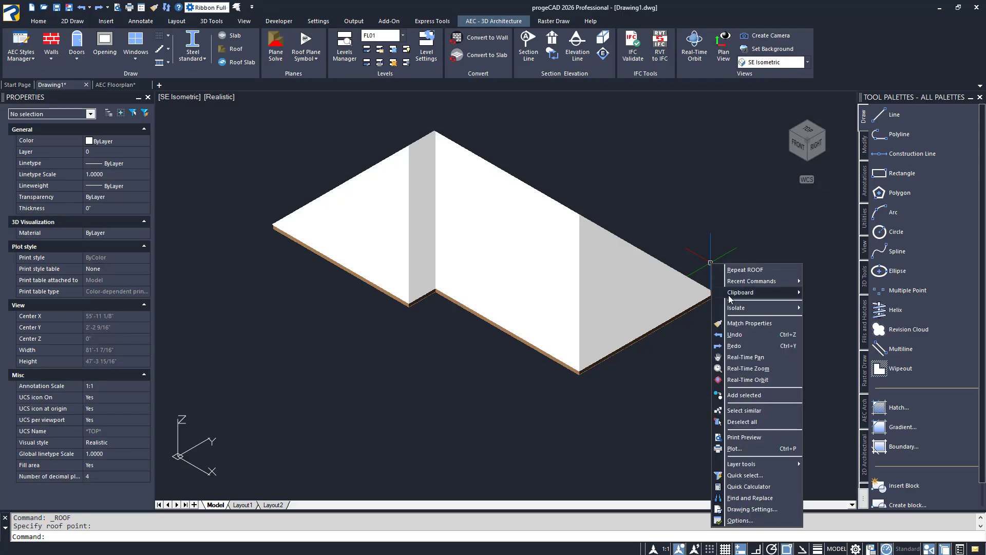
pyautogui.moveTo(786, 308)
pyautogui.click(815, 320)
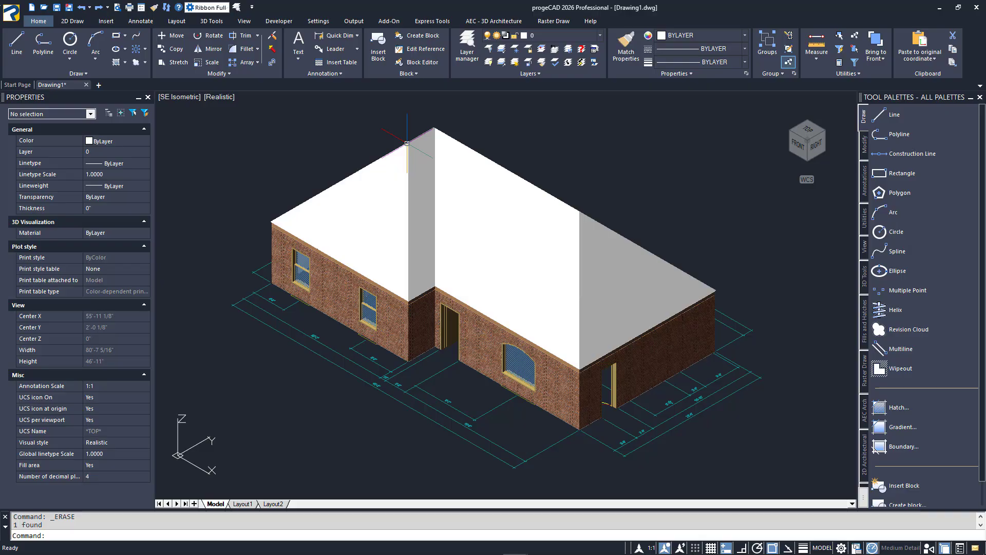
# Set the roof's overhang to 12 inches and its slope to 30, and deselect it
pyautogui.click(406, 143)
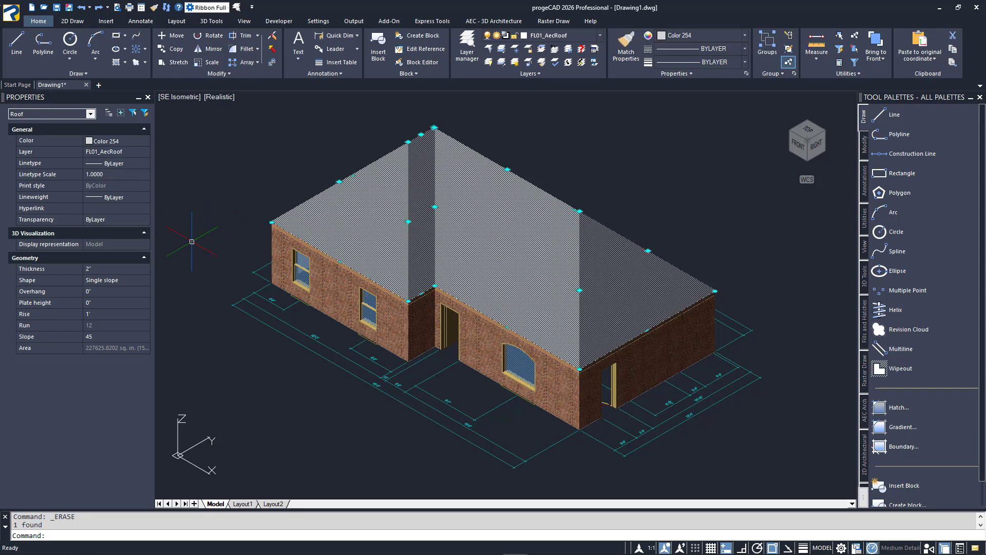
pyautogui.click(132, 291)
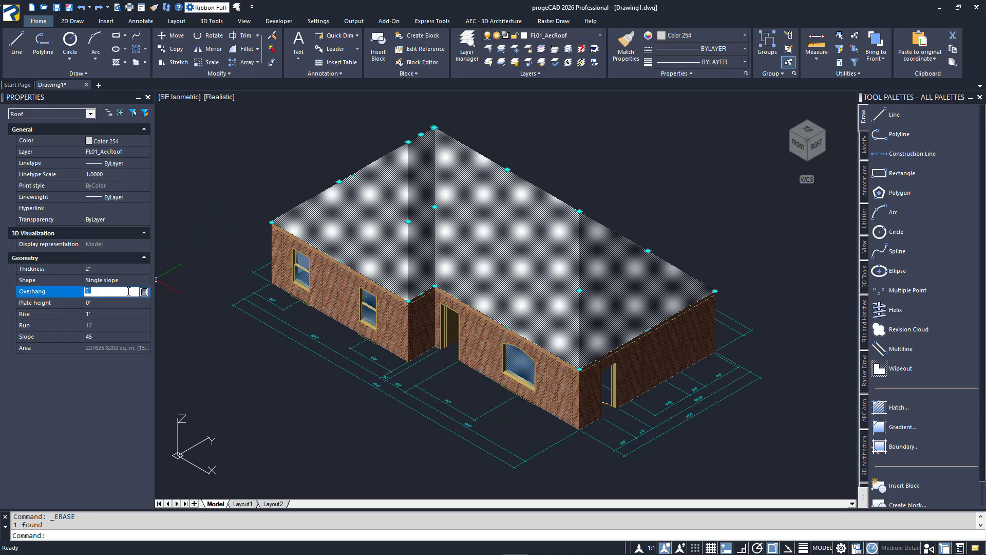
pyautogui.write('12')
pyautogui.press('Tab')
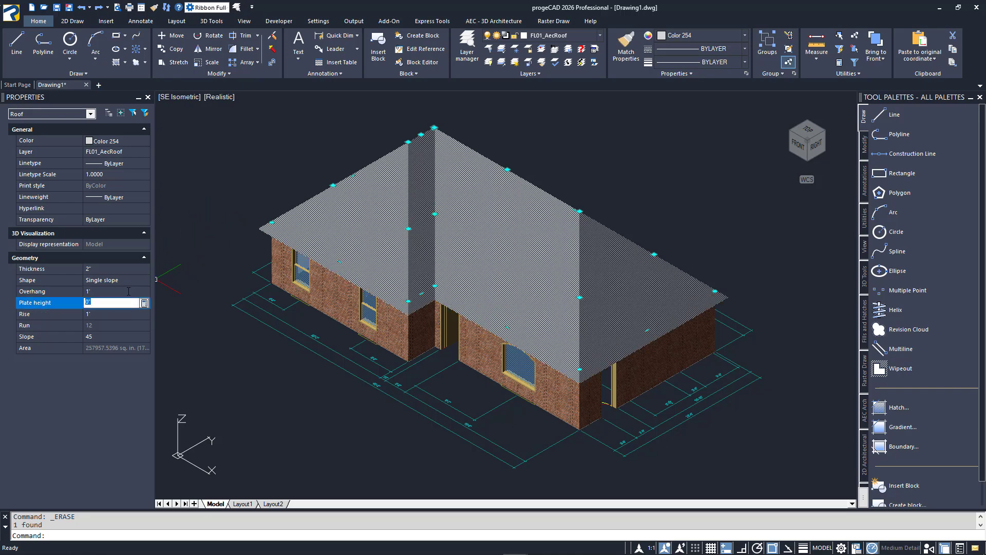
pyautogui.click(119, 335)
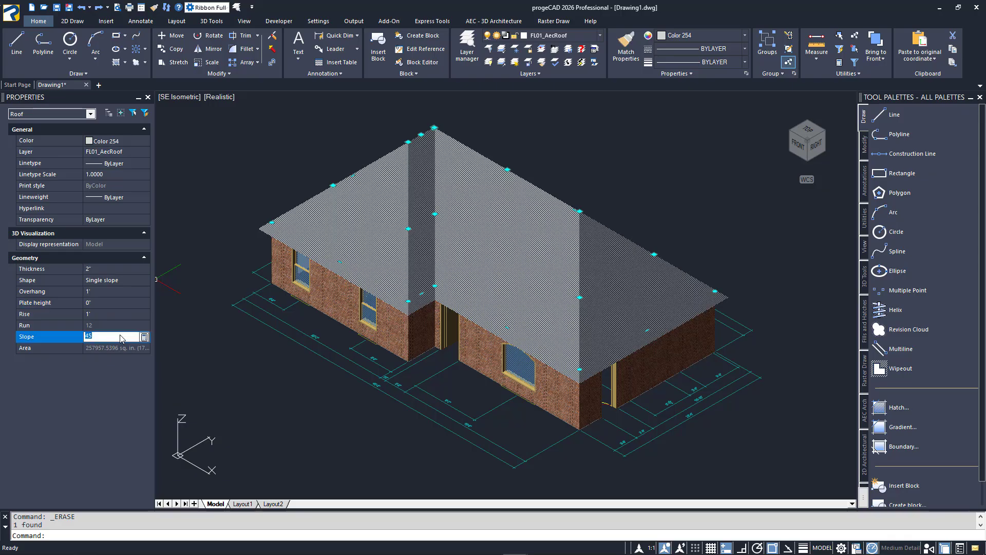
pyautogui.write('30')
pyautogui.press('Return')
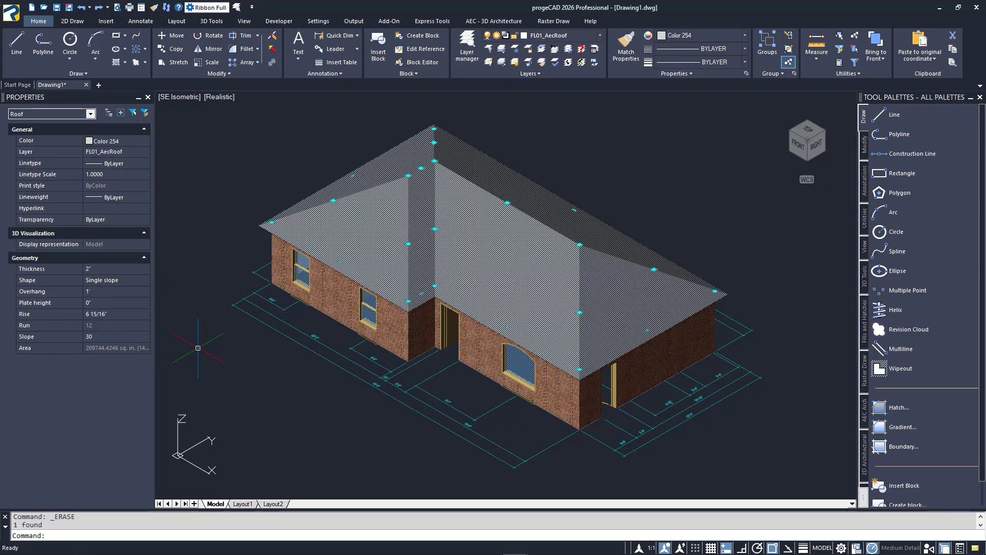
pyautogui.press('Escape')
# Unload the externally referenced 2D floor plan from the drawing with the -XREF command
pyautogui.write('-xref')
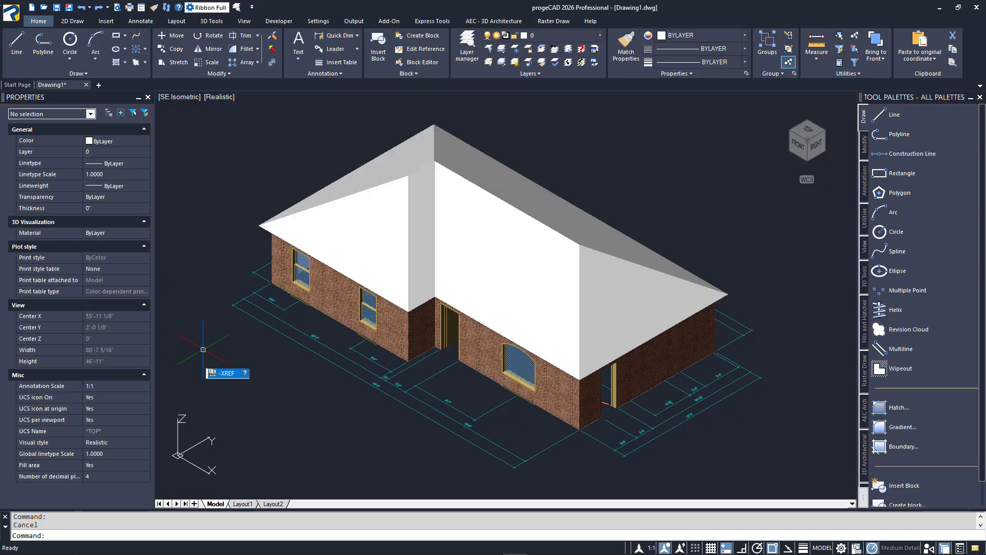
pyautogui.press('Return')
pyautogui.press('Up')
pyautogui.press('Up')
pyautogui.press('Up')
pyautogui.press('Up')
pyautogui.press('Up')
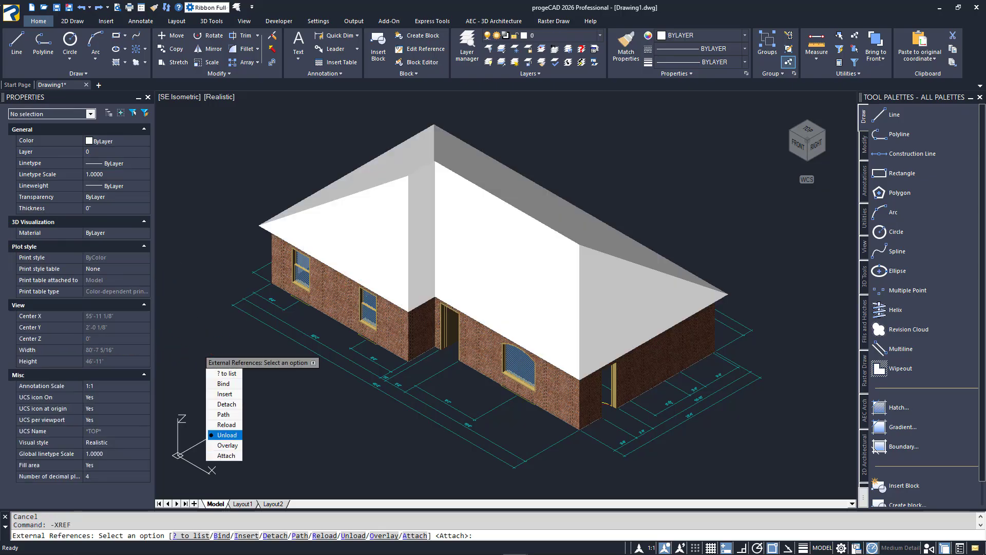
pyautogui.press('Return')
pyautogui.press('Return')
pyautogui.press('Escape')
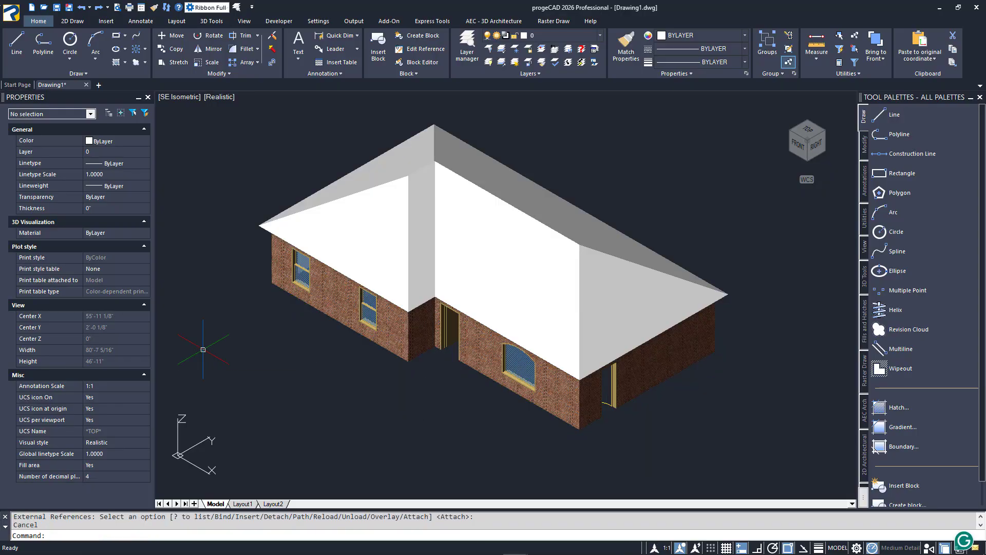